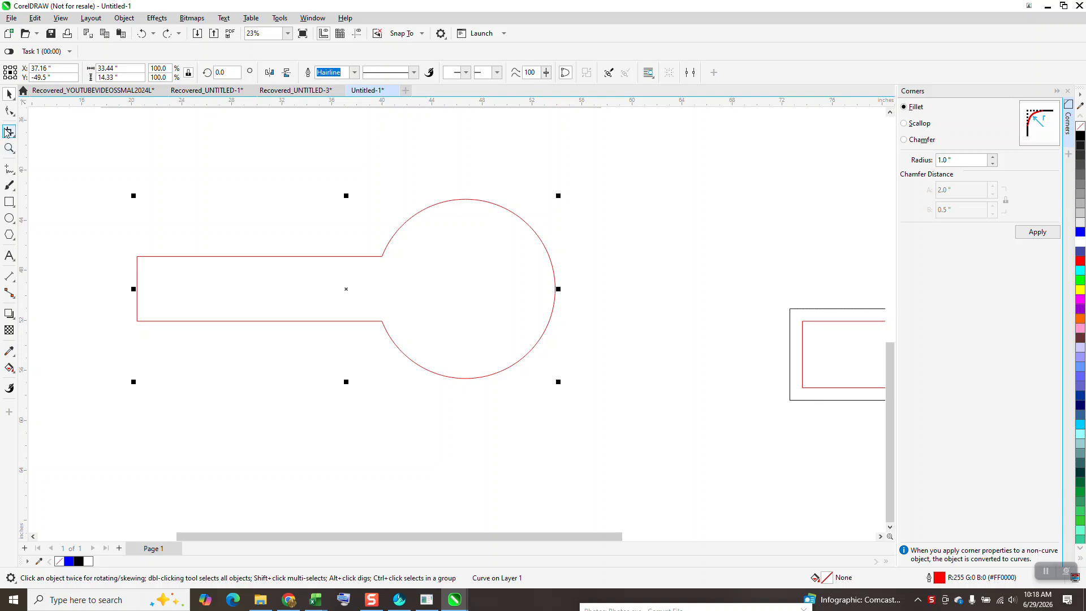
Step: Fillet the two neck corners where the bar meets the circle with a 1.0" radius
drag(351, 249, 408, 351)
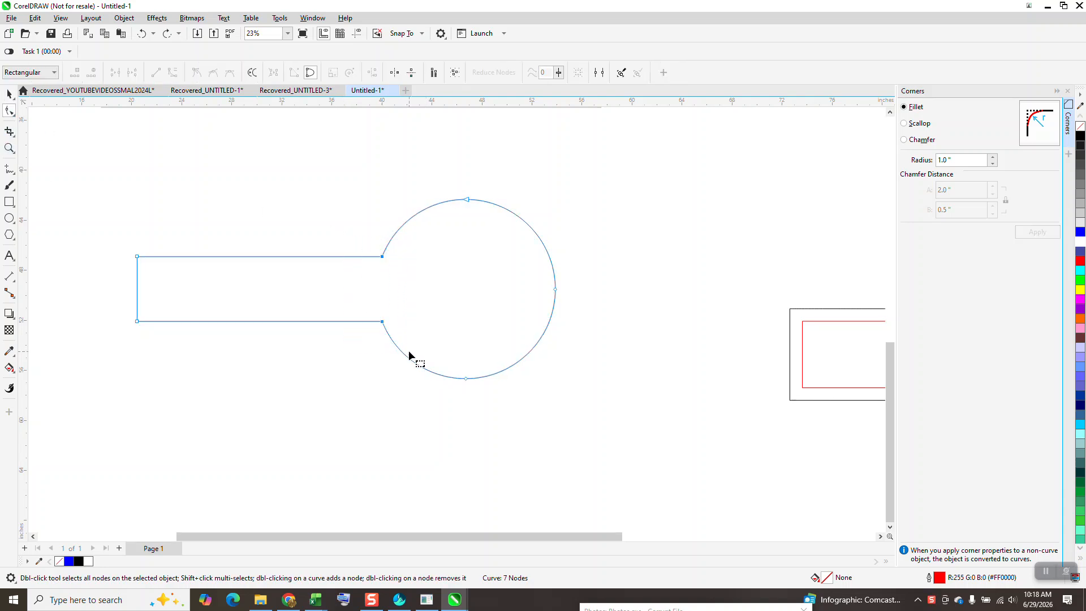
click(312, 18)
mouse_move(335, 169)
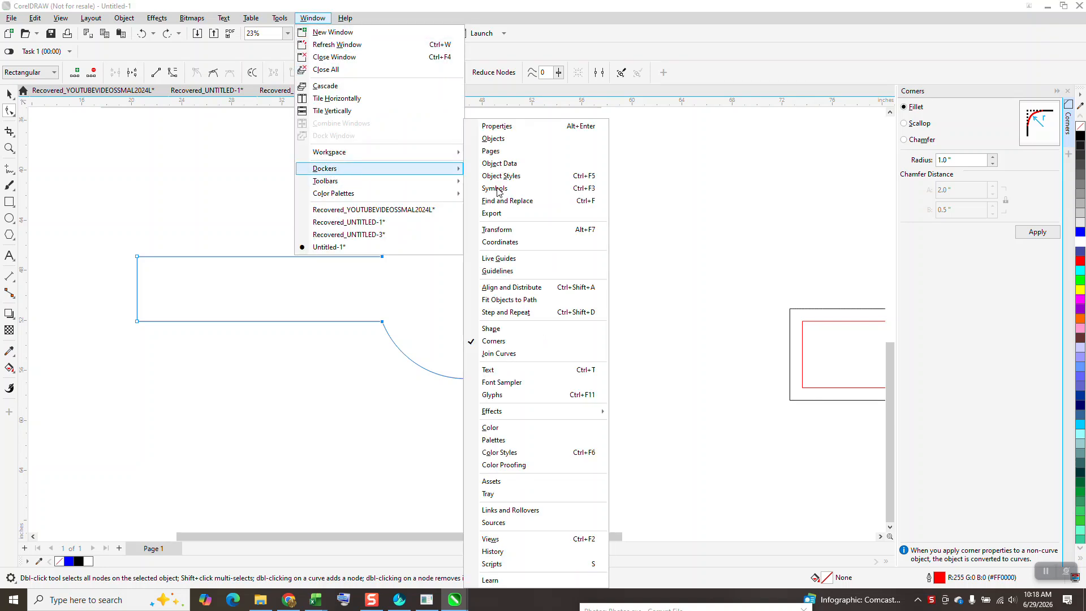
click(1045, 232)
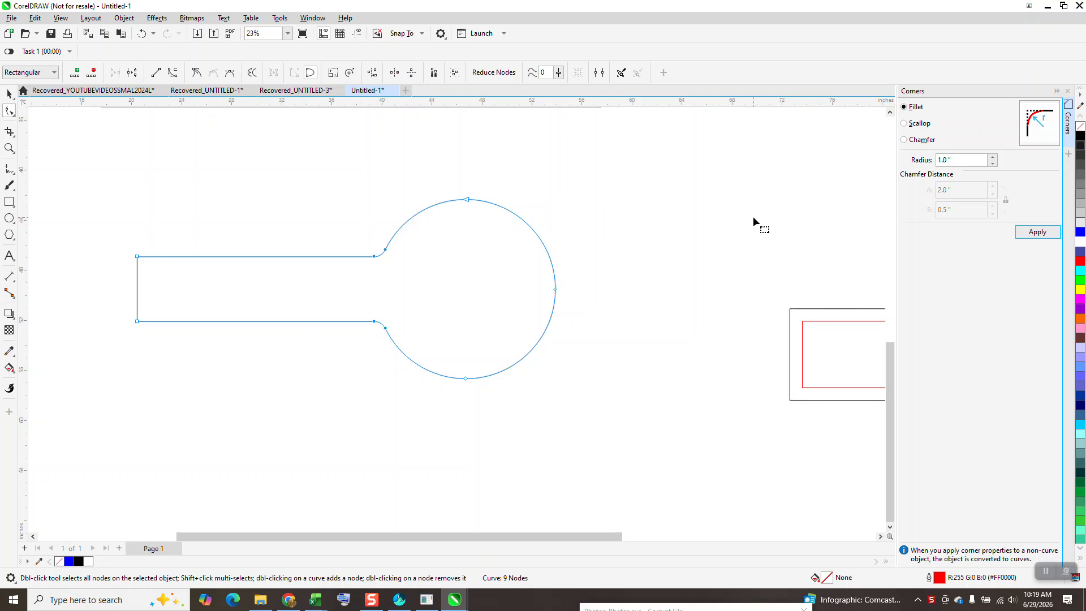
Step: Apply an outside contour to the filleted shape with 1 step and a 1.0" offset
click(124, 22)
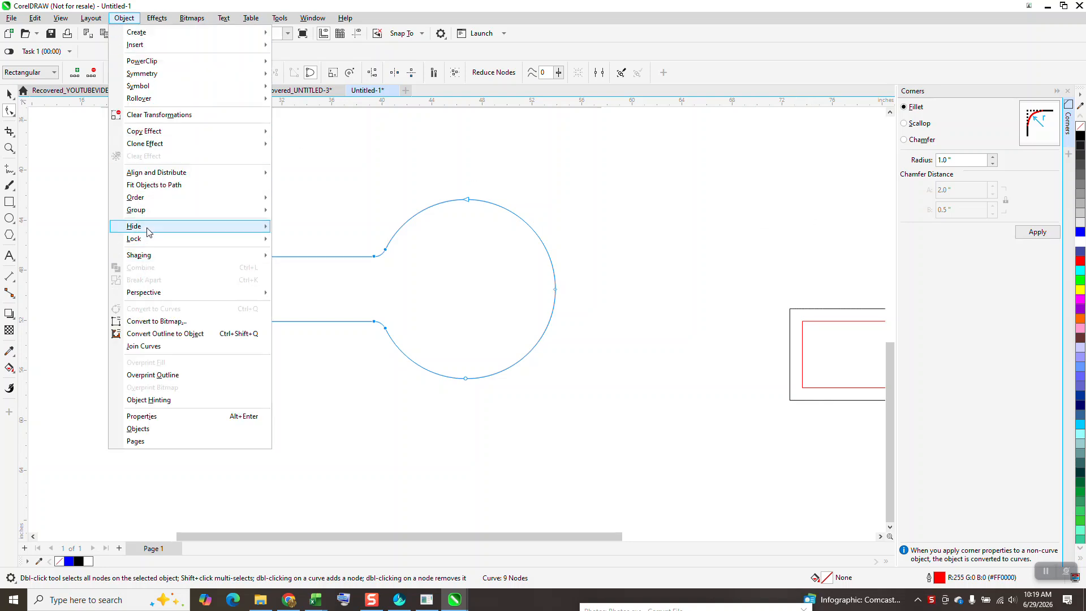
click(157, 18)
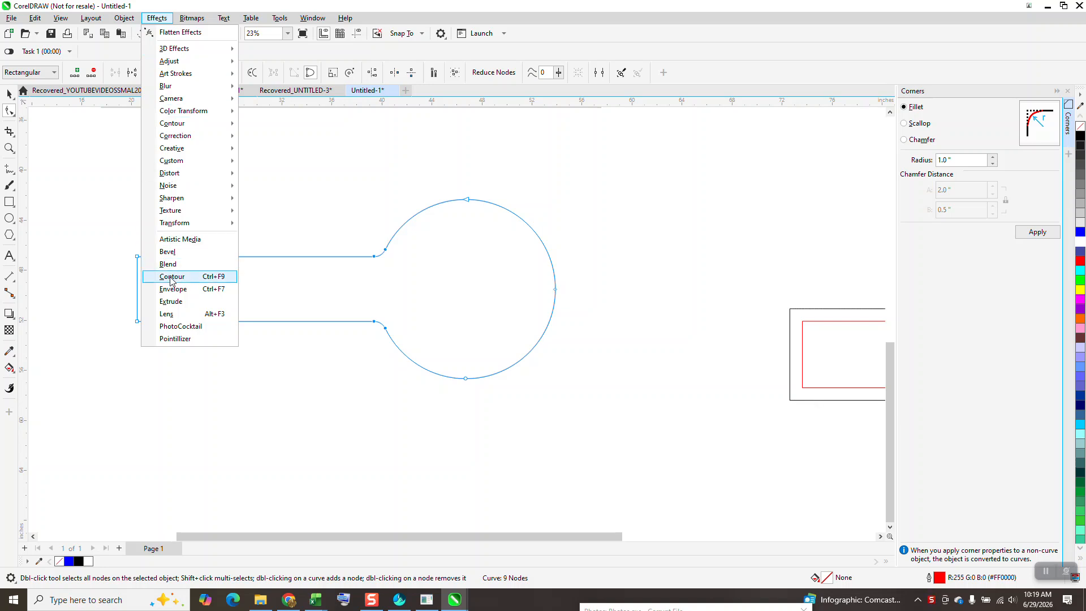
click(171, 277)
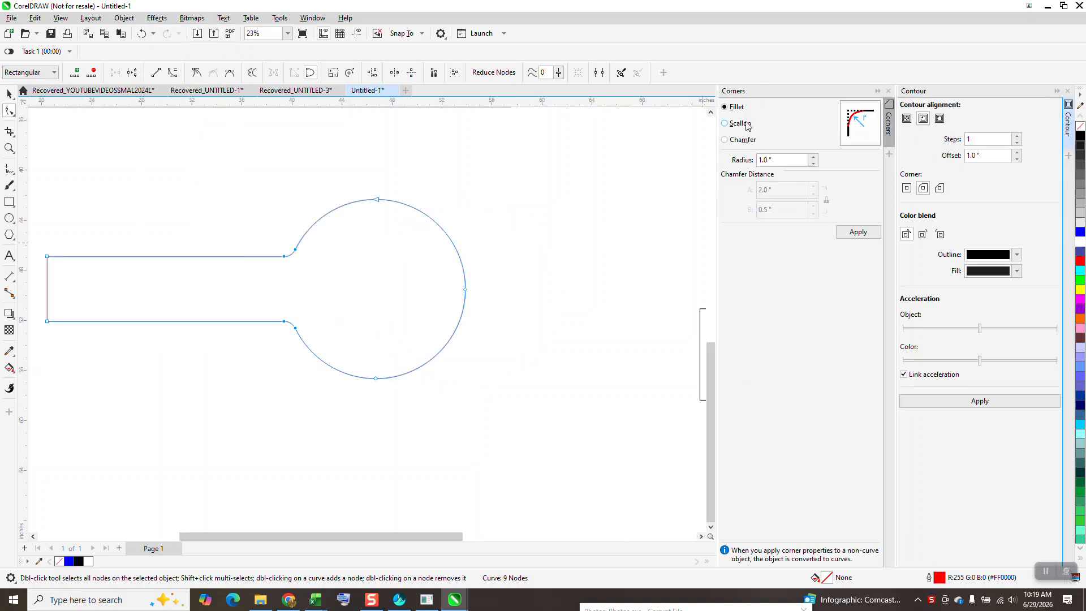
click(939, 118)
click(978, 402)
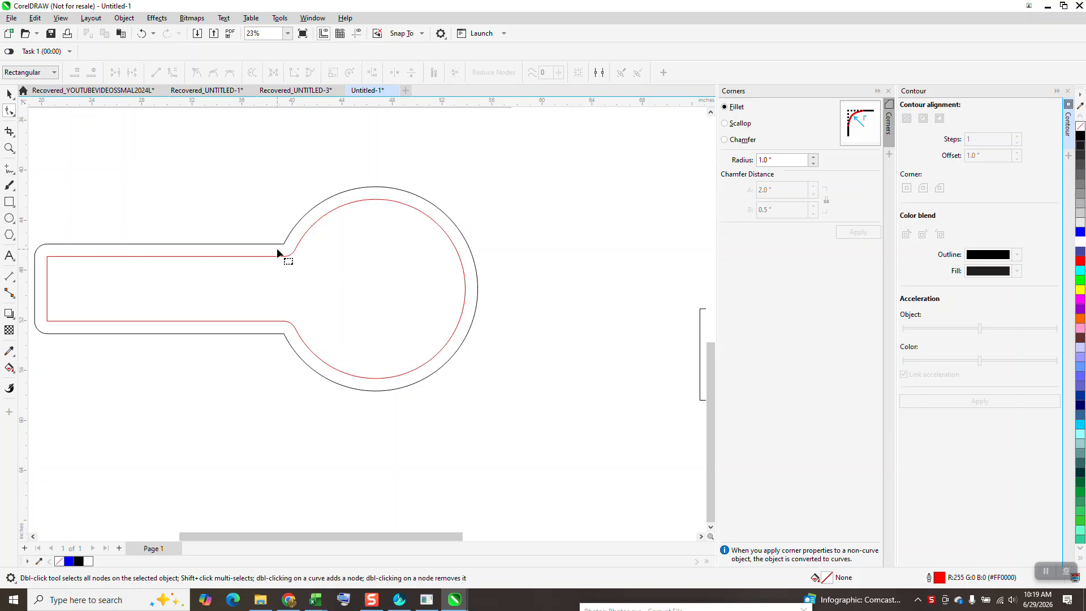
Step: Select the outside contour and break it apart into separate inner and outer outlines
click(9, 148)
drag(242, 206, 364, 363)
click(9, 111)
key(space)
click(216, 208)
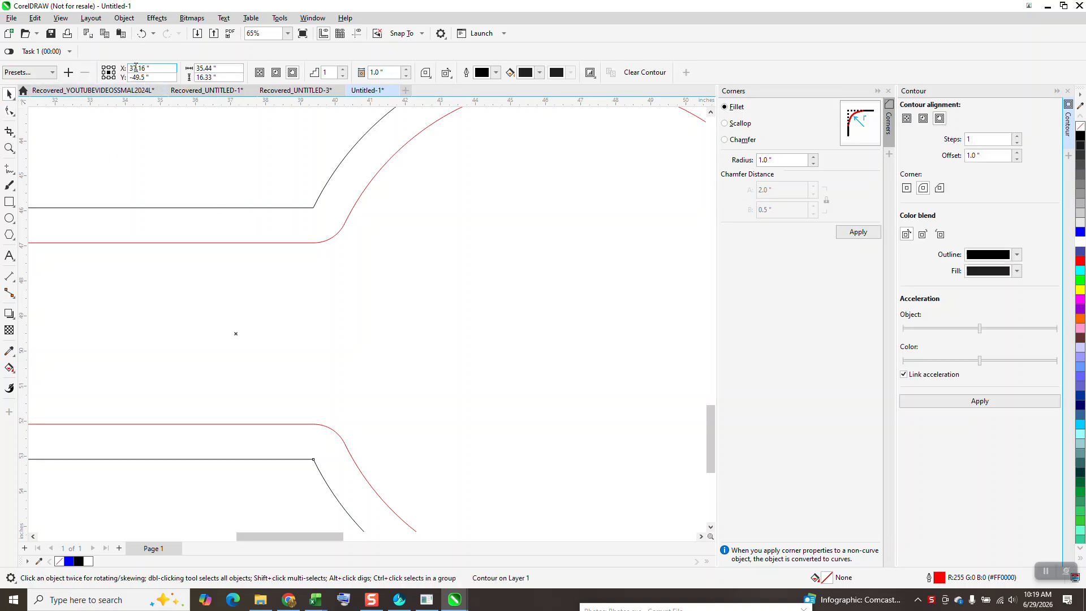
click(124, 17)
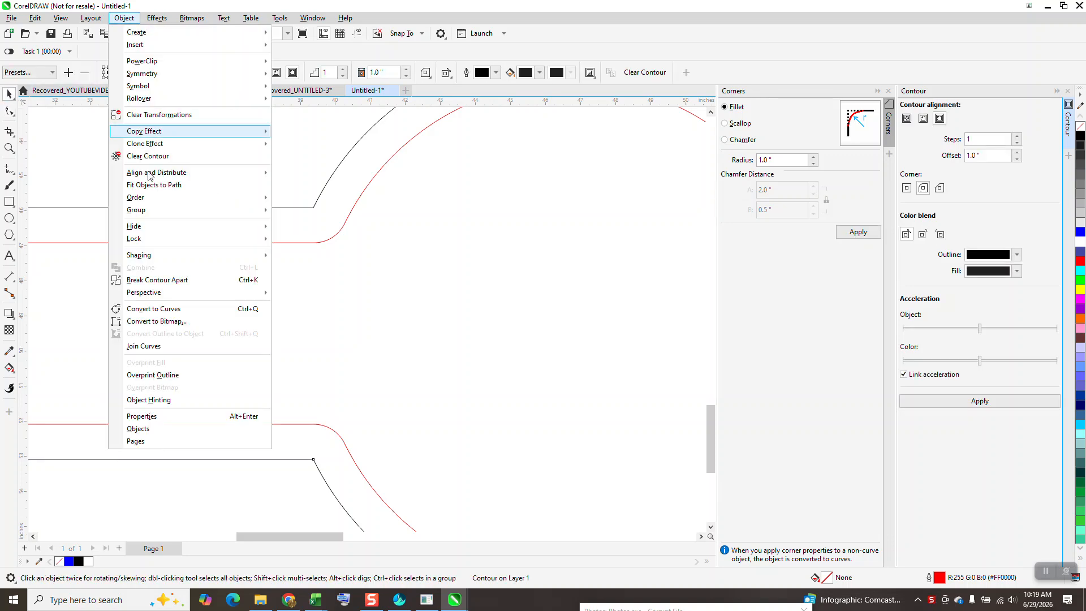
click(174, 279)
key(space)
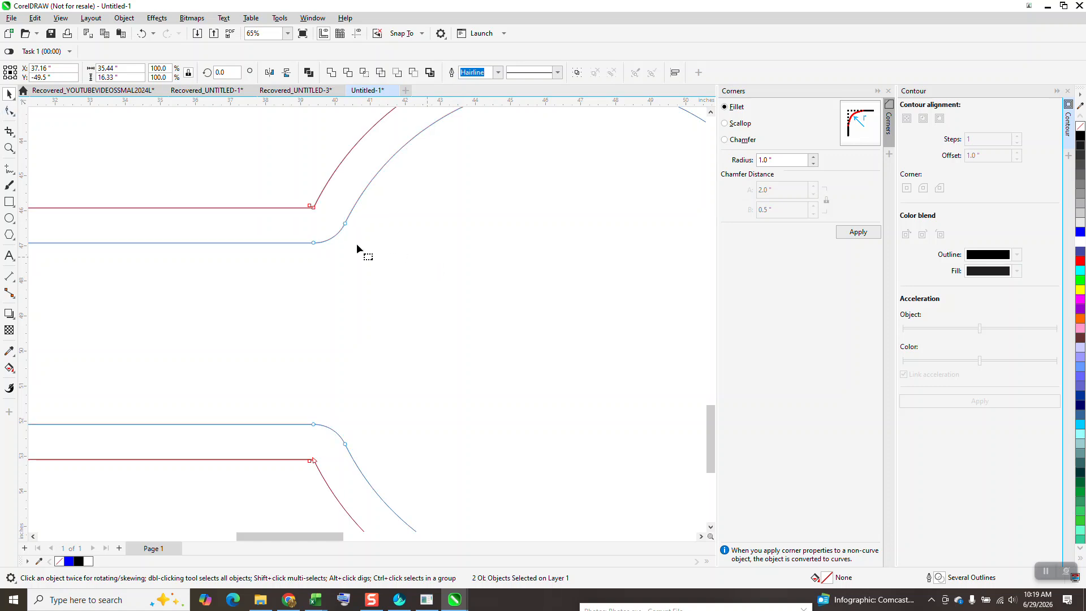
Step: Try to fillet the outer outline's upper neck corner with a 1.0" radius
drag(291, 176, 323, 235)
click(871, 237)
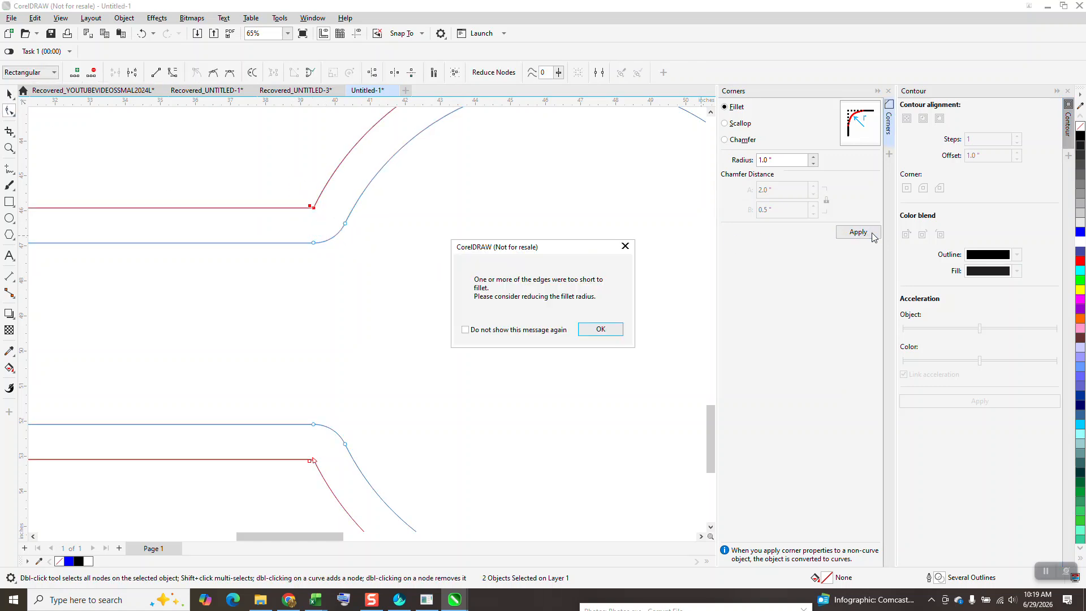
click(601, 326)
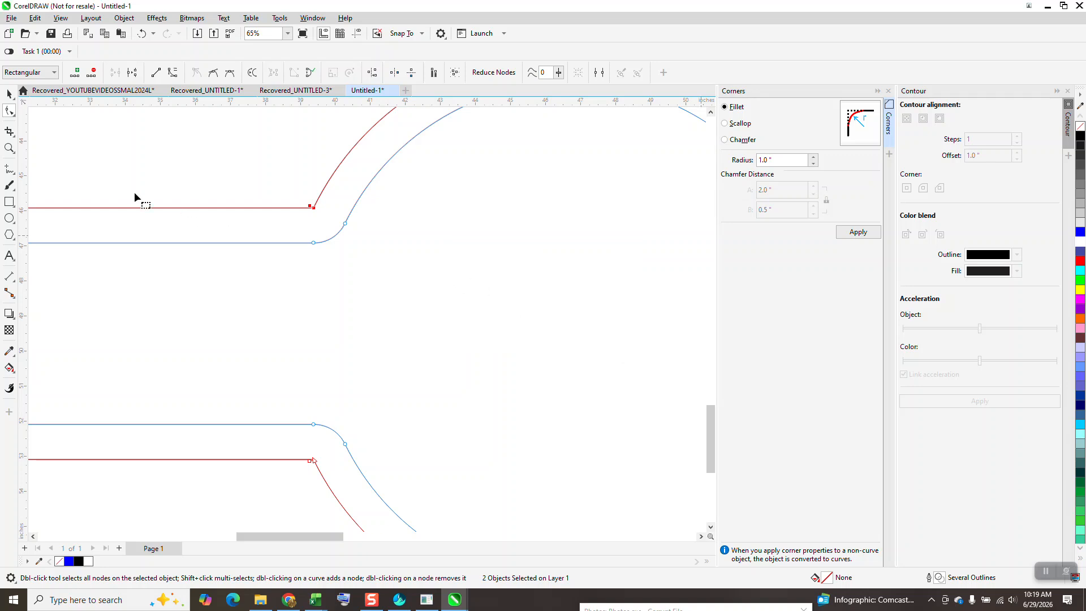
Step: Try deleting one of the overlapping nodes at the outer outline's upper neck corner and undo the deletion
click(9, 149)
drag(291, 177, 387, 272)
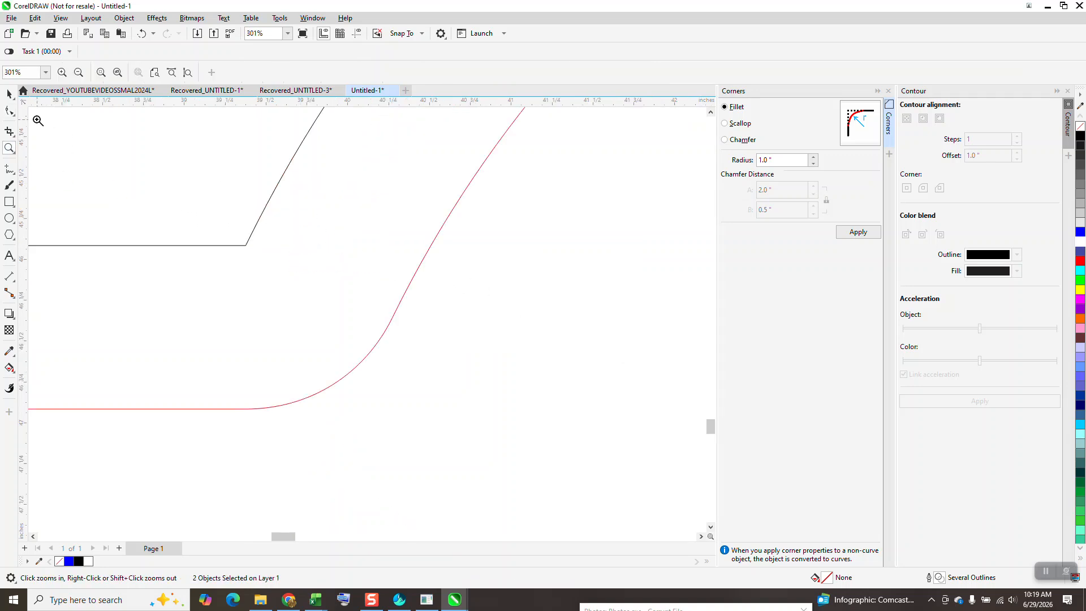
click(9, 111)
click(246, 246)
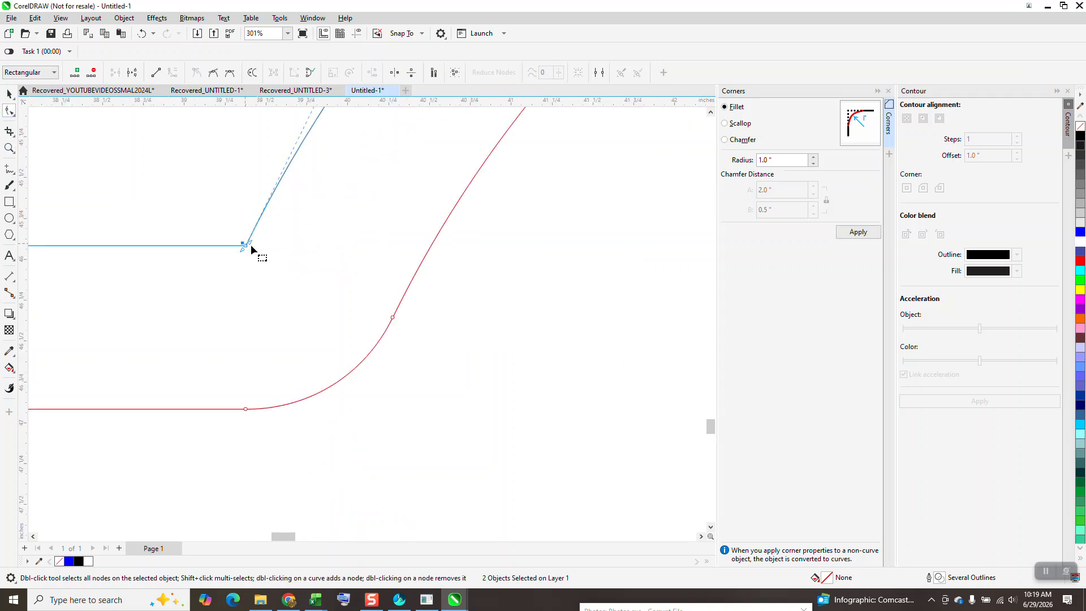
key(ctrl+z)
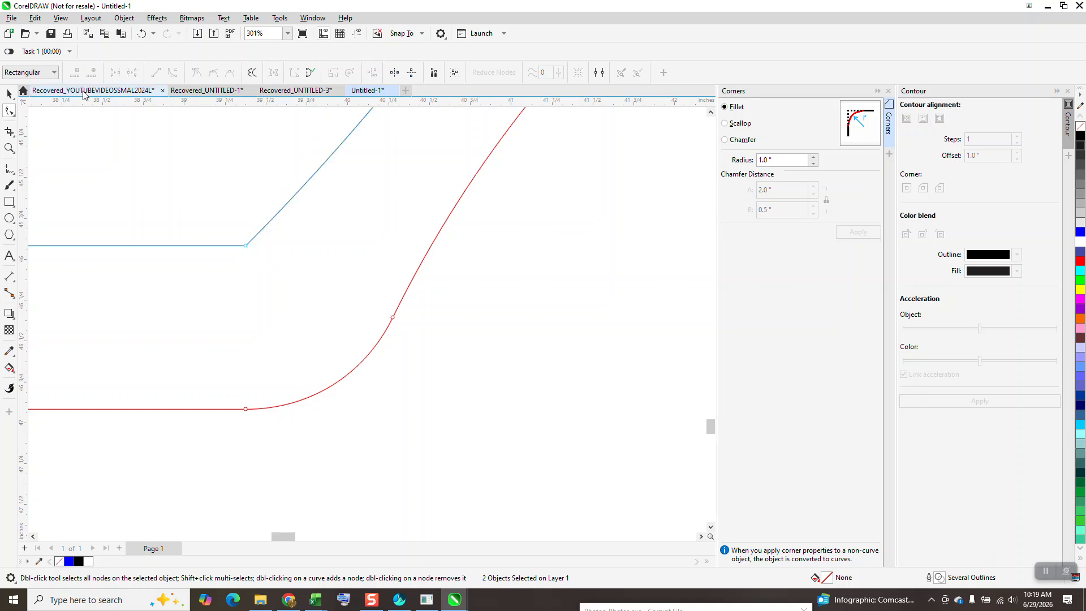
click(143, 34)
Step: Delete the duplicate overlapping nodes at the outer outline's upper and lower neck corners
click(248, 249)
click(318, 270)
scroll(283, 266, down, 4)
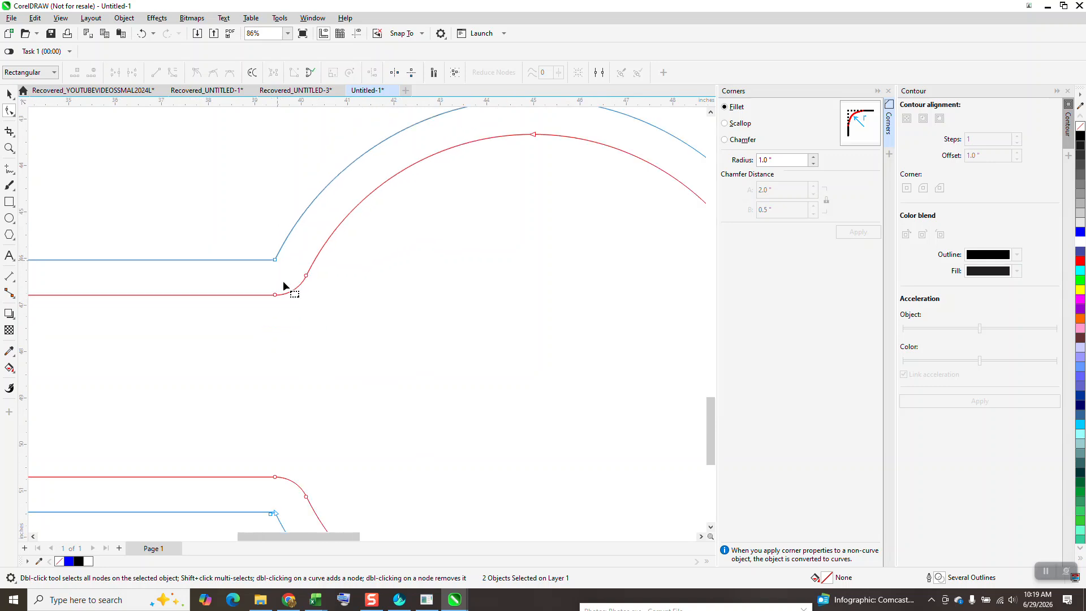
scroll(284, 286, down, 2)
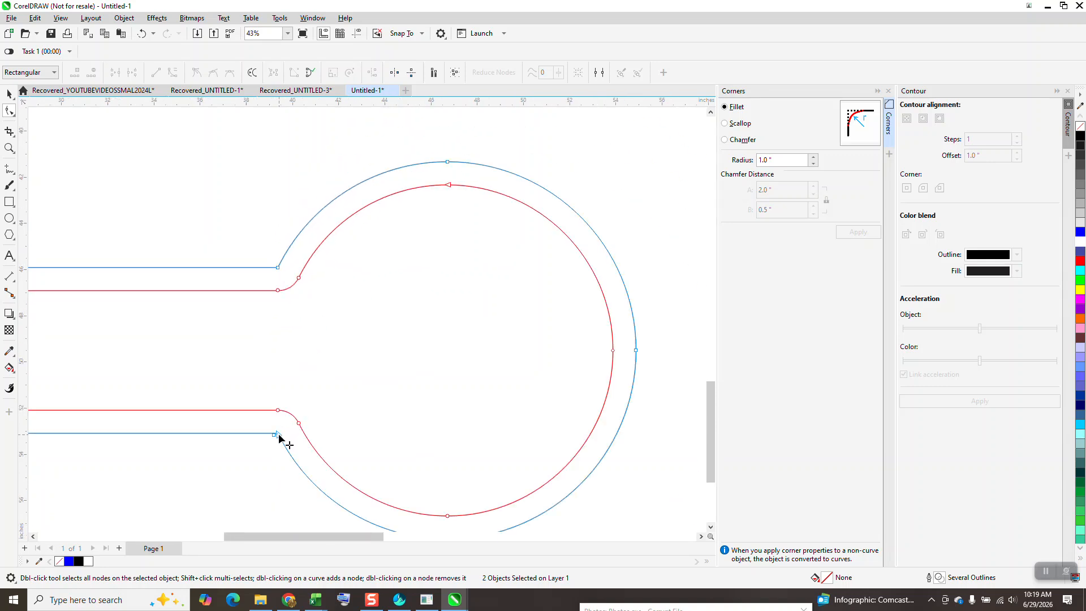
click(278, 435)
click(356, 430)
Step: Fillet the outer outline's upper and lower neck corners with a 1.0" radius
drag(284, 281, 285, 281)
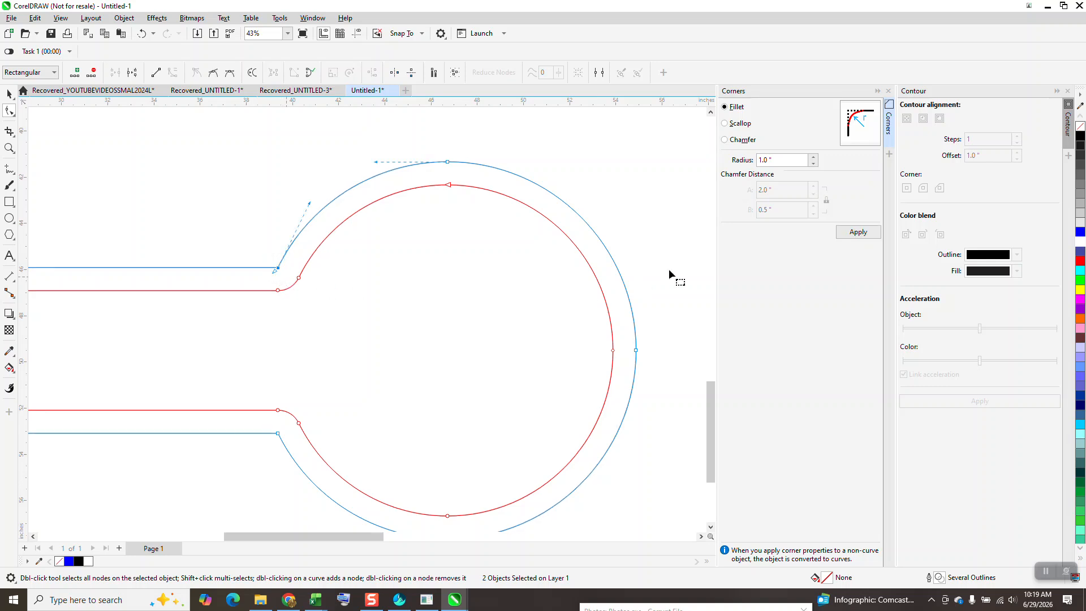
click(861, 234)
drag(256, 429, 296, 447)
click(858, 232)
scroll(572, 296, down, 2)
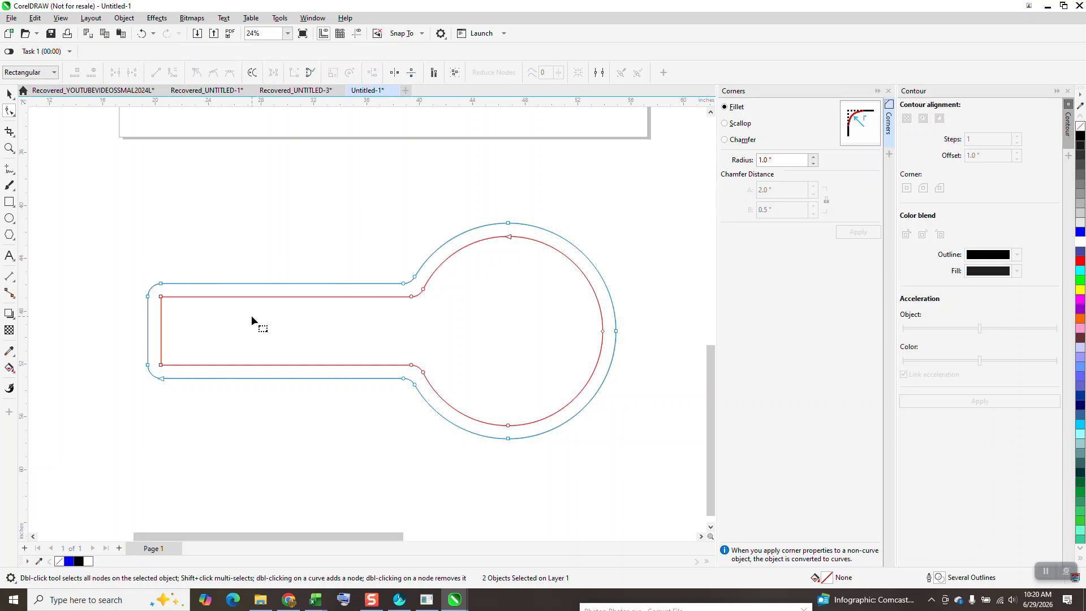
Step: Try a 1.0" fillet on the two square end corners of the inner red outline and undo it
click(9, 148)
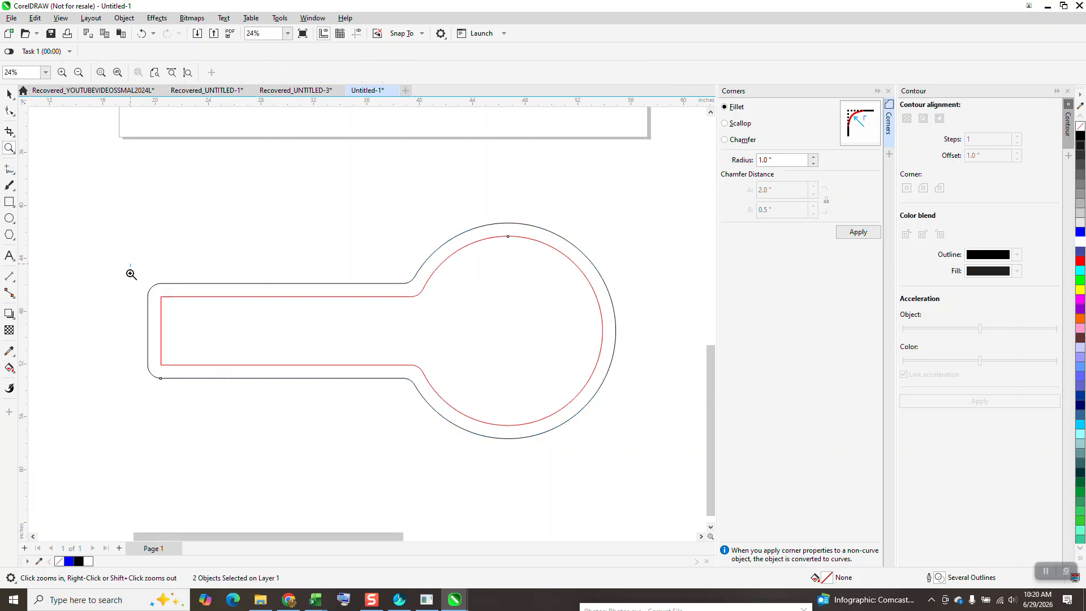
drag(134, 262, 296, 399)
key(space)
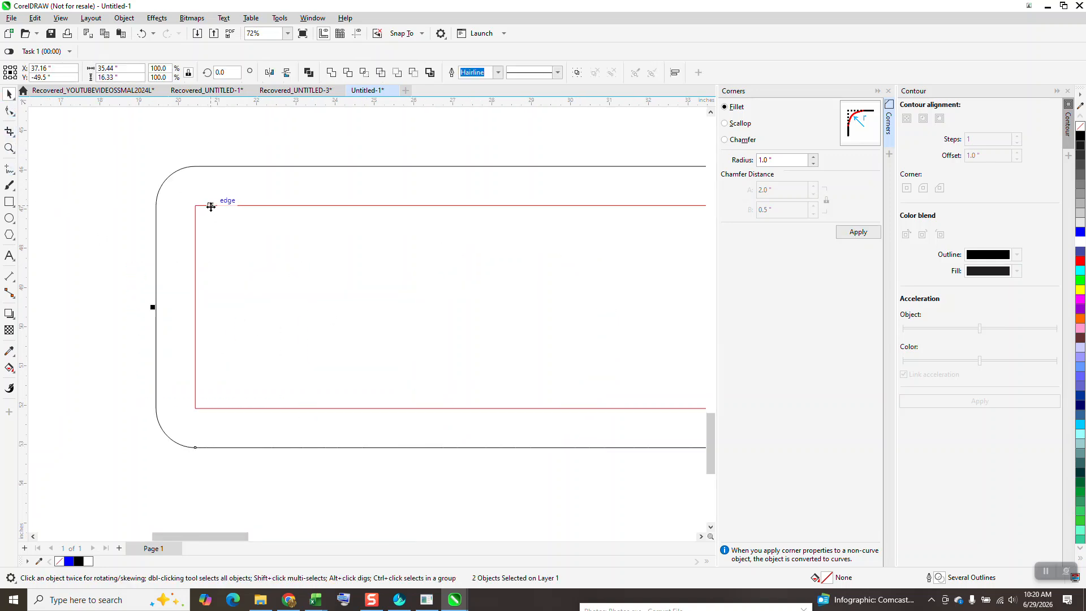
click(183, 189)
click(9, 110)
click(212, 206)
drag(175, 209, 269, 422)
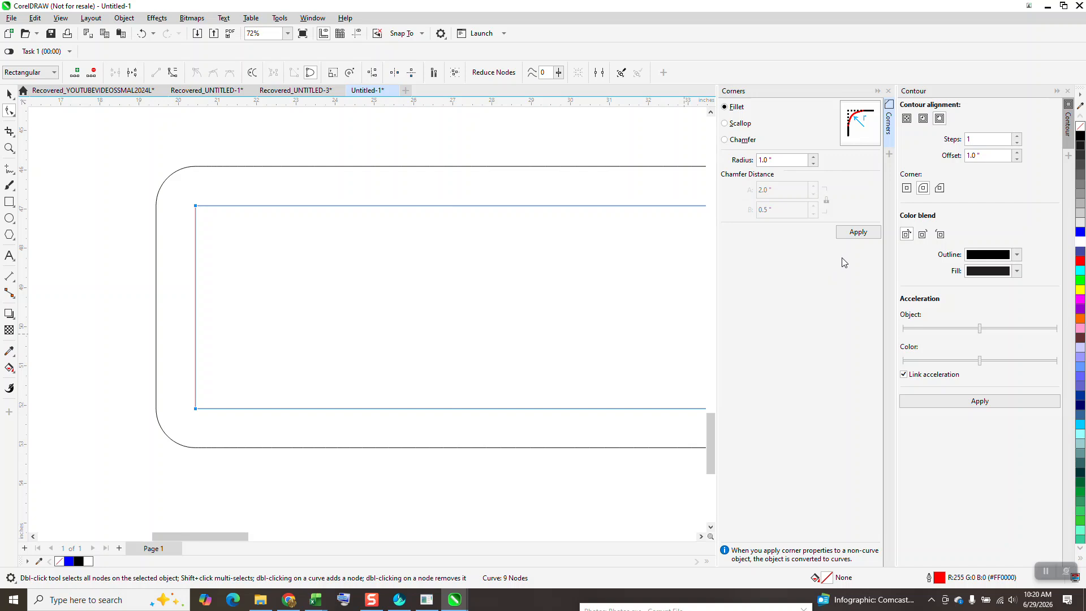
click(859, 232)
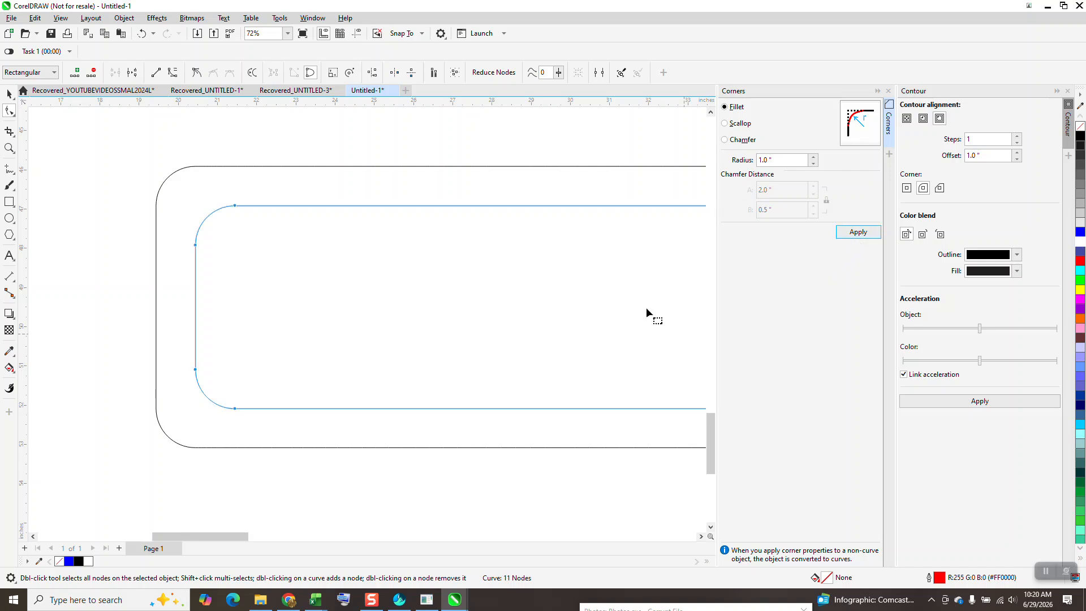
click(141, 34)
Step: Try a 0.75" fillet on the inner red outline's two end corners and undo it
drag(799, 164, 725, 165)
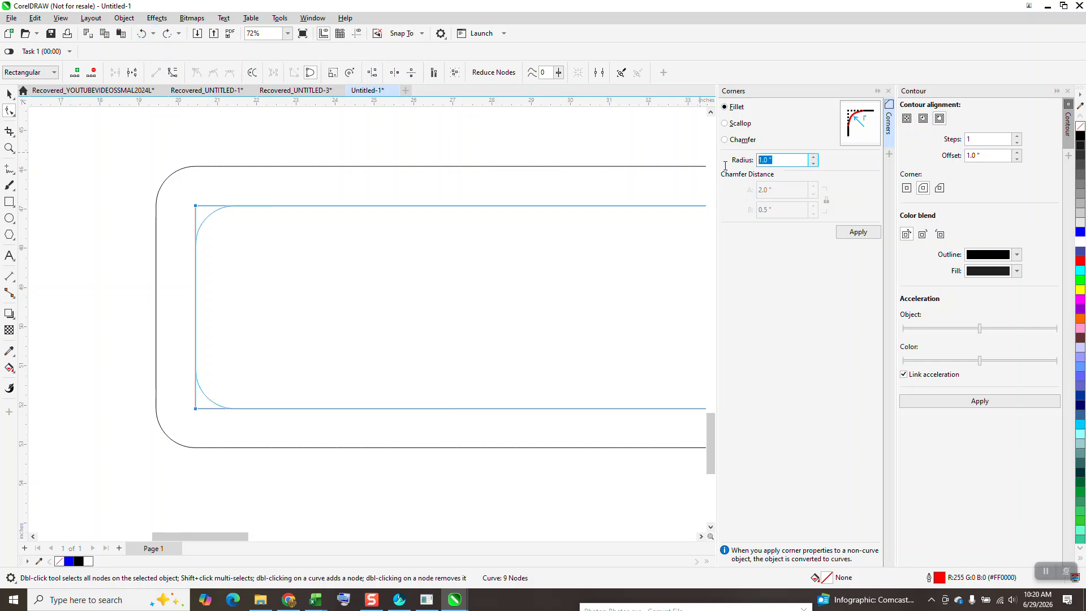
text(.75)
click(857, 233)
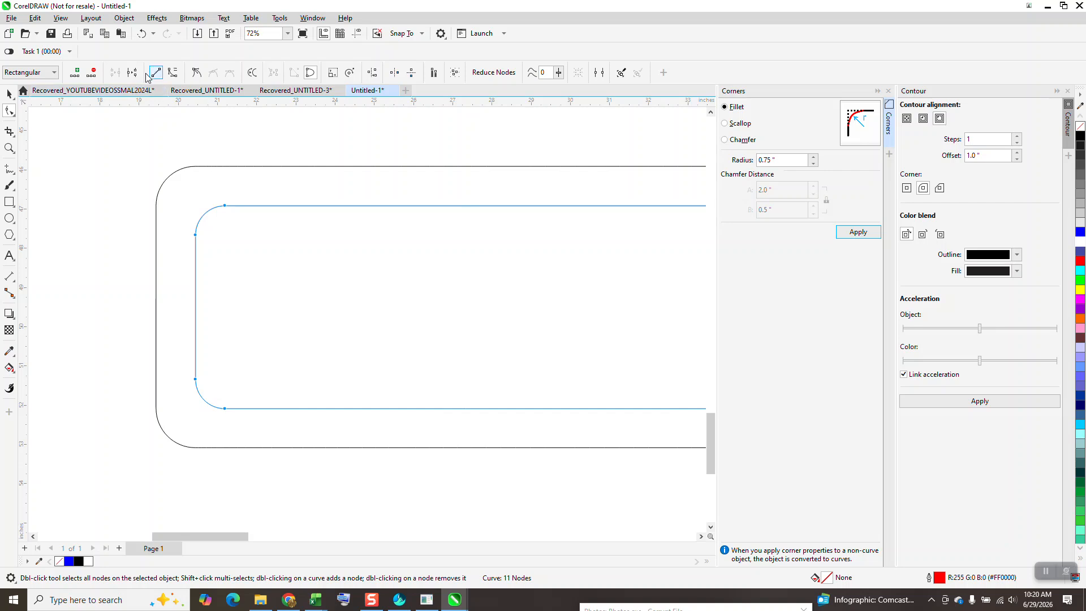
click(142, 34)
Step: Fillet the inner red outline's two end corners with a 0.5" radius
triple_click(769, 160)
text(.5)
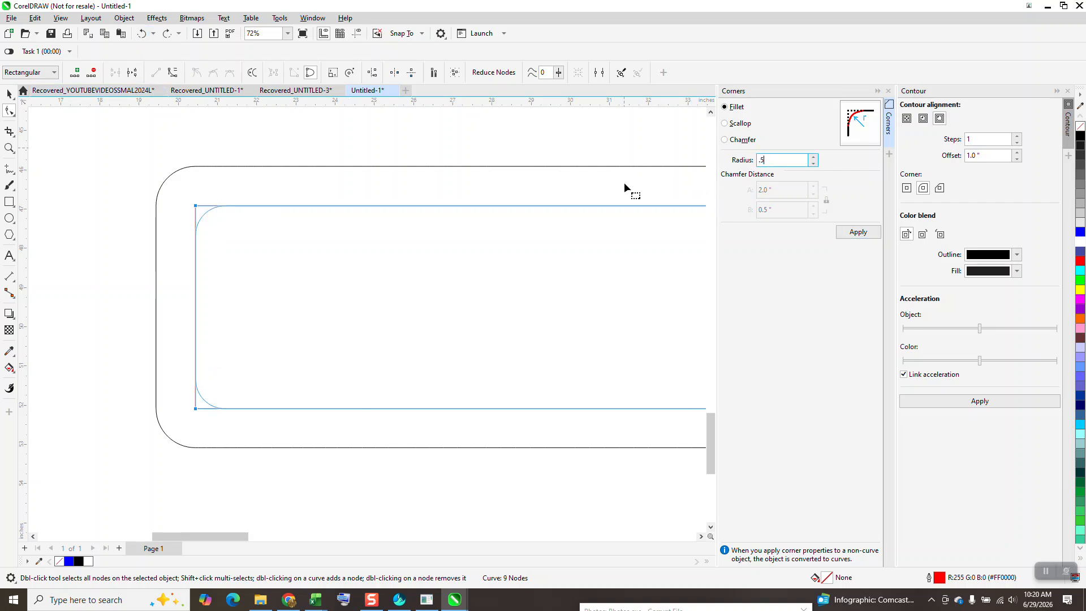
click(841, 233)
Step: Move the inner red outline into the empty area below the black outline, to about X 38.92", Y -76.27"
scroll(238, 193, down, 2)
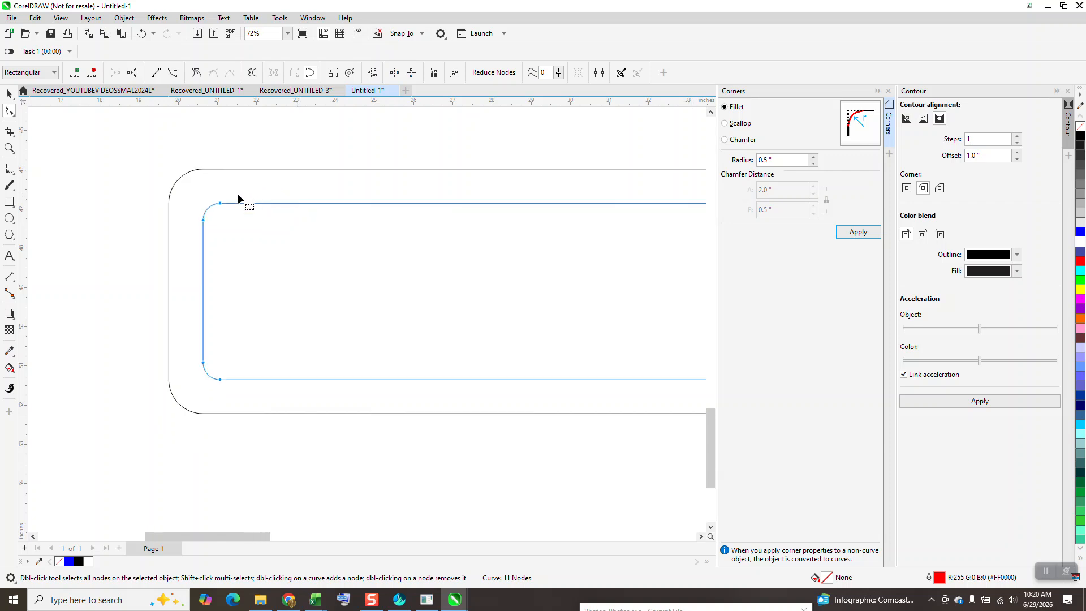
scroll(353, 235, down, 2)
click(9, 94)
scroll(178, 117, down, 2)
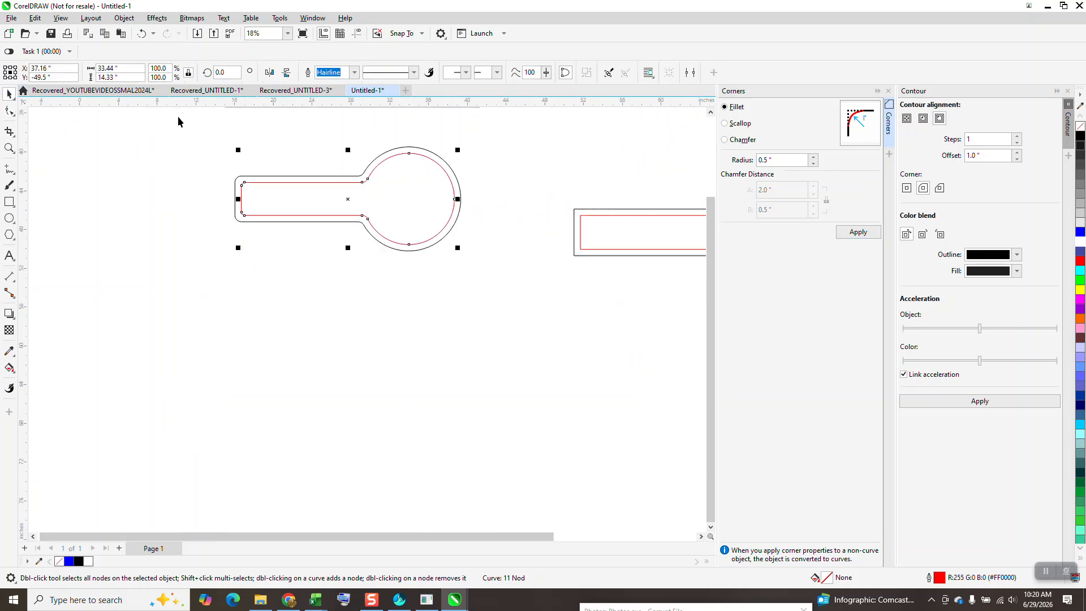
drag(369, 172, 377, 301)
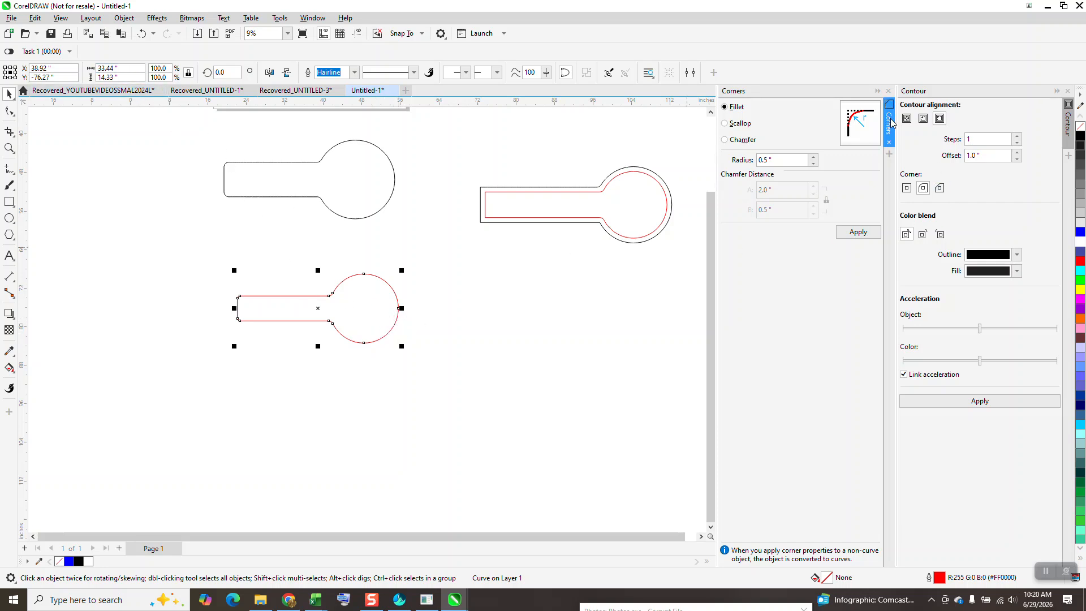
Step: Apply an inside contour to the moved red outline with 1 step and a 1.0" offset
click(923, 118)
click(979, 401)
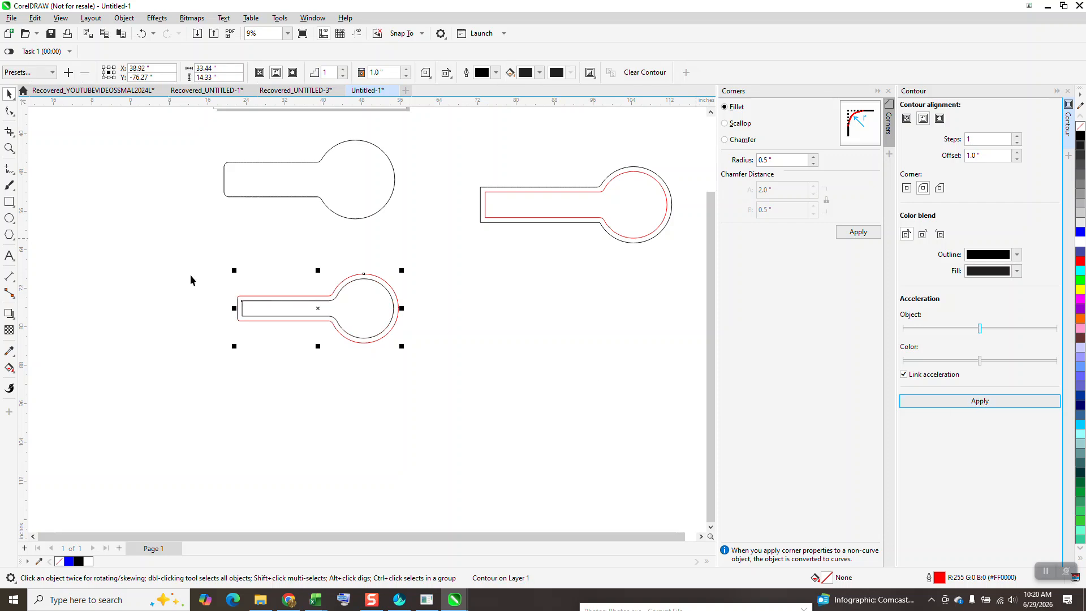
click(9, 148)
drag(234, 272, 403, 345)
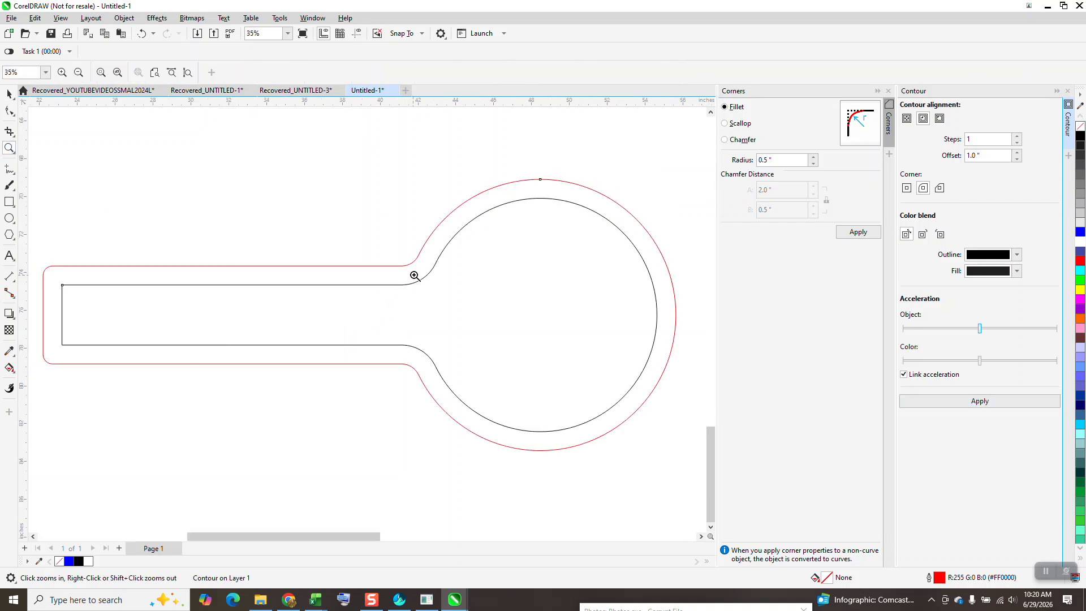
click(9, 110)
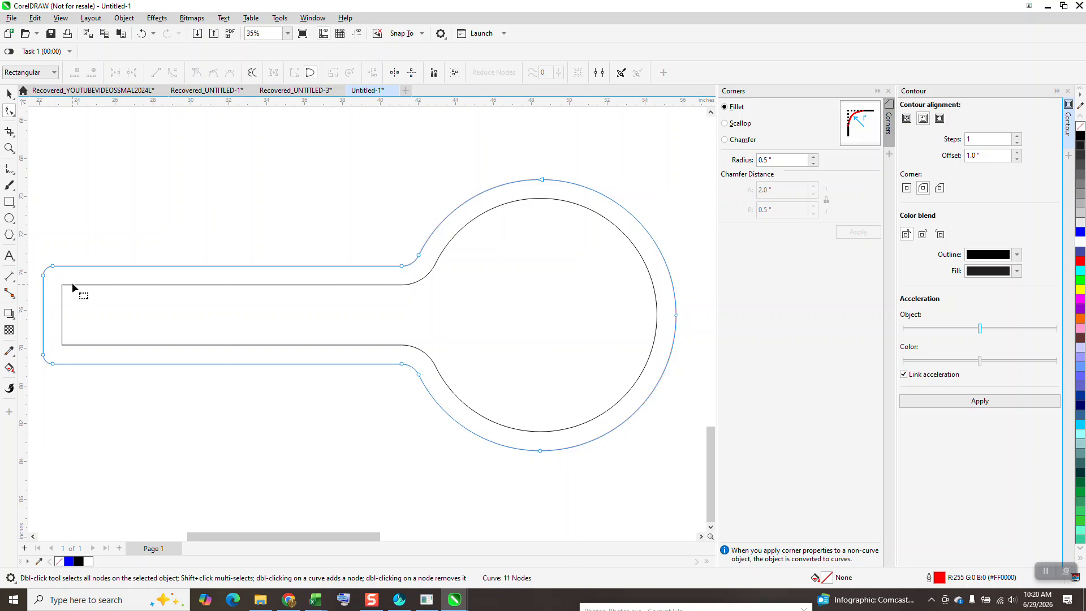
click(9, 94)
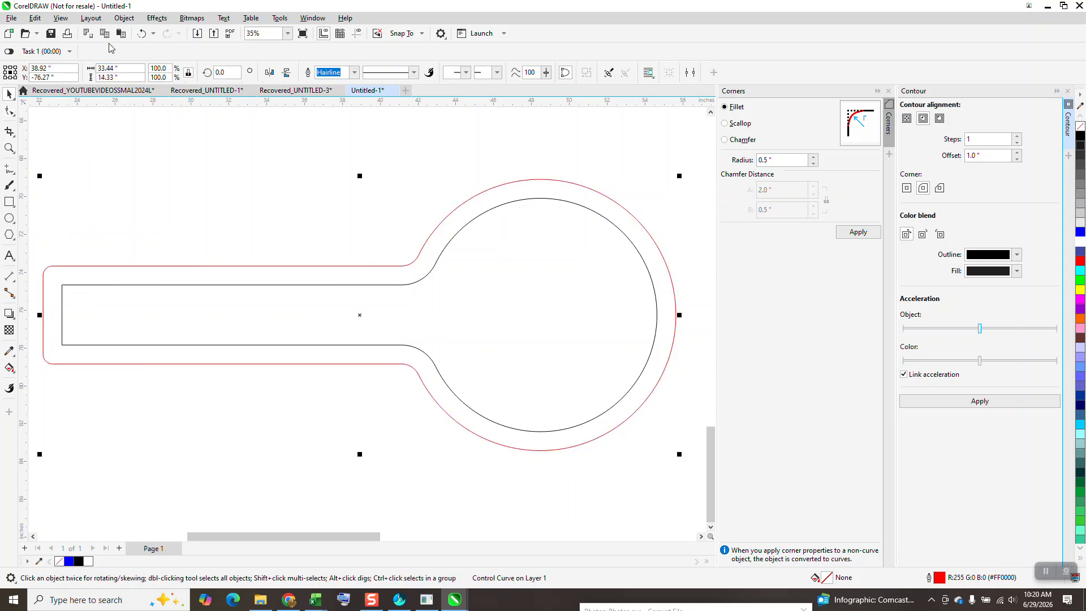
click(124, 18)
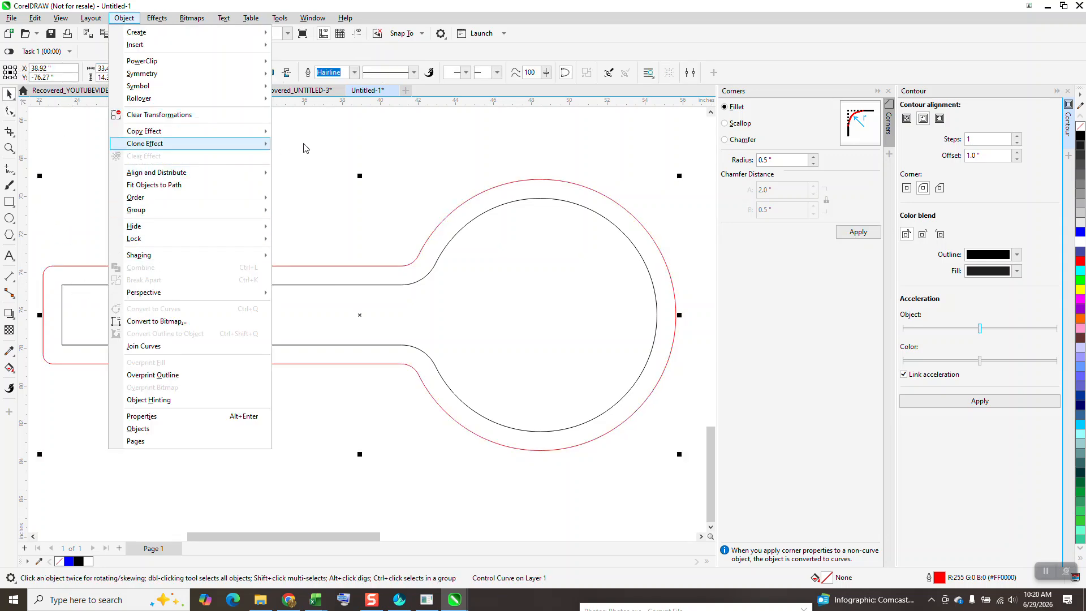
click(148, 143)
Step: Select the red outline's contour group and break the contour apart into separate curves
scroll(216, 179, down, 1)
drag(77, 159, 527, 399)
drag(597, 399, 597, 401)
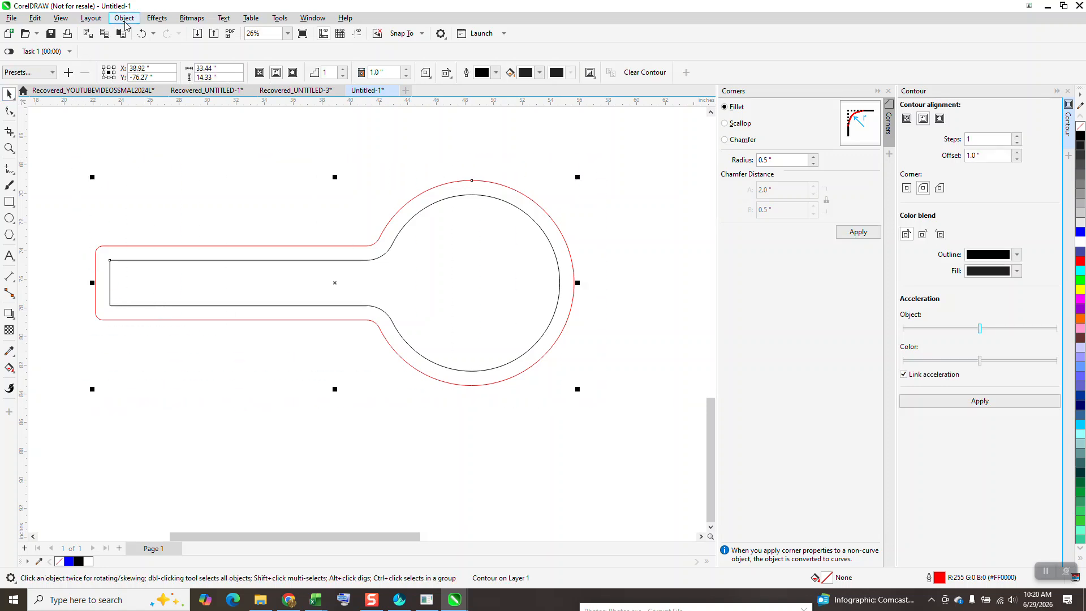
click(123, 19)
click(150, 281)
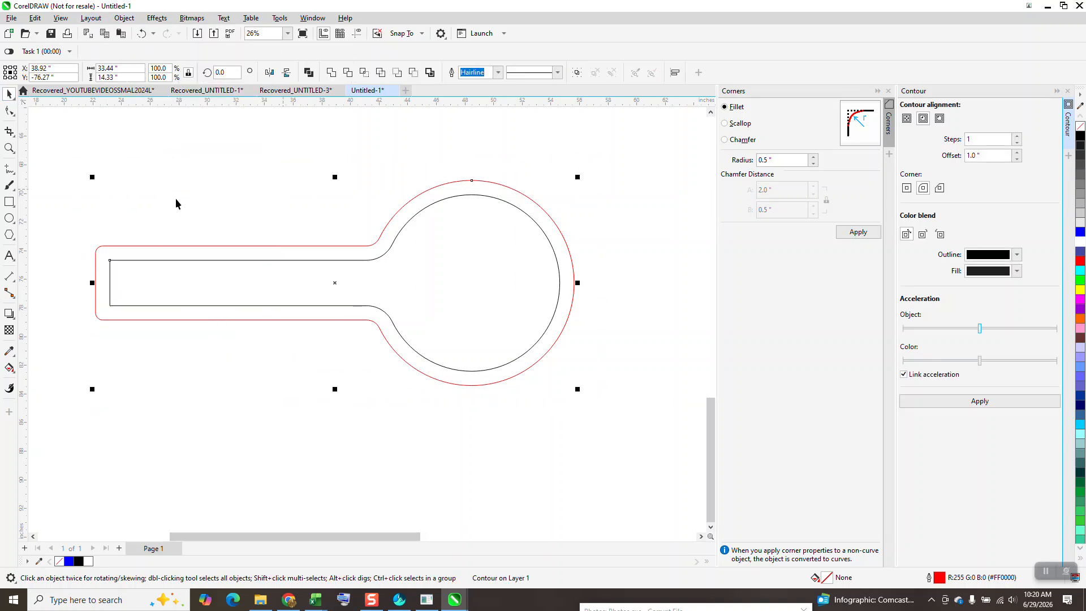
Step: Try a 0.5" fillet on the inner black outline's two end corners and undo it
key(z)
drag(101, 230, 193, 354)
key(F10)
drag(121, 152, 187, 391)
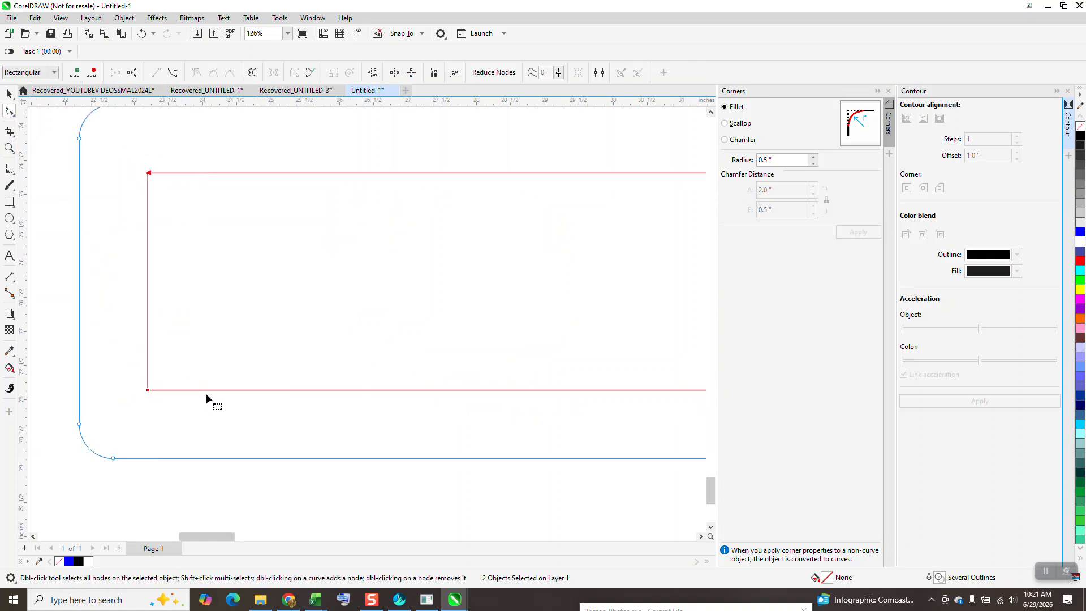
click(854, 232)
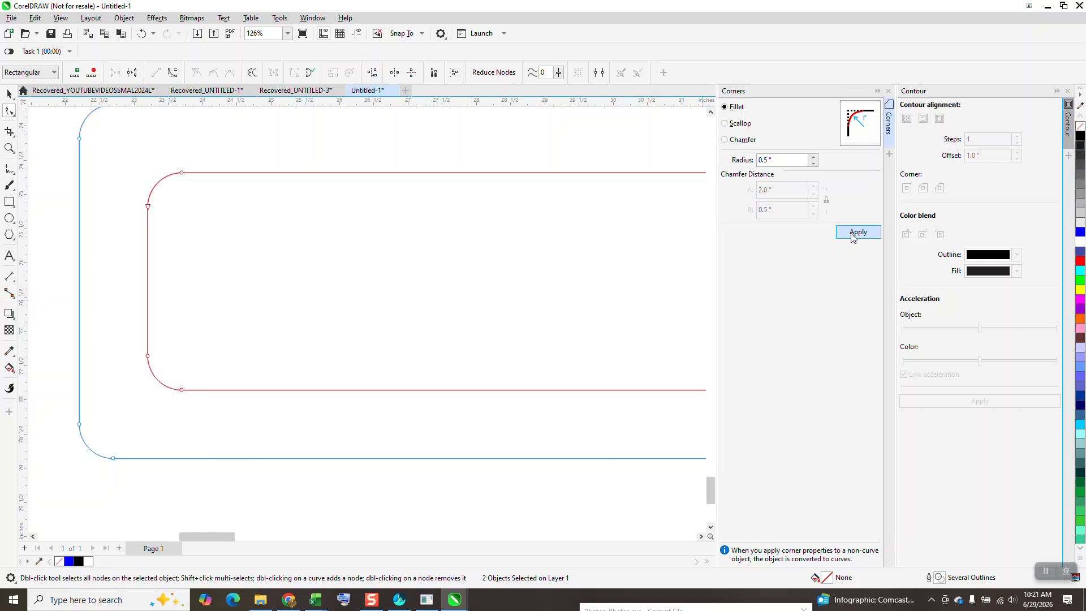
scroll(431, 277, down, 2)
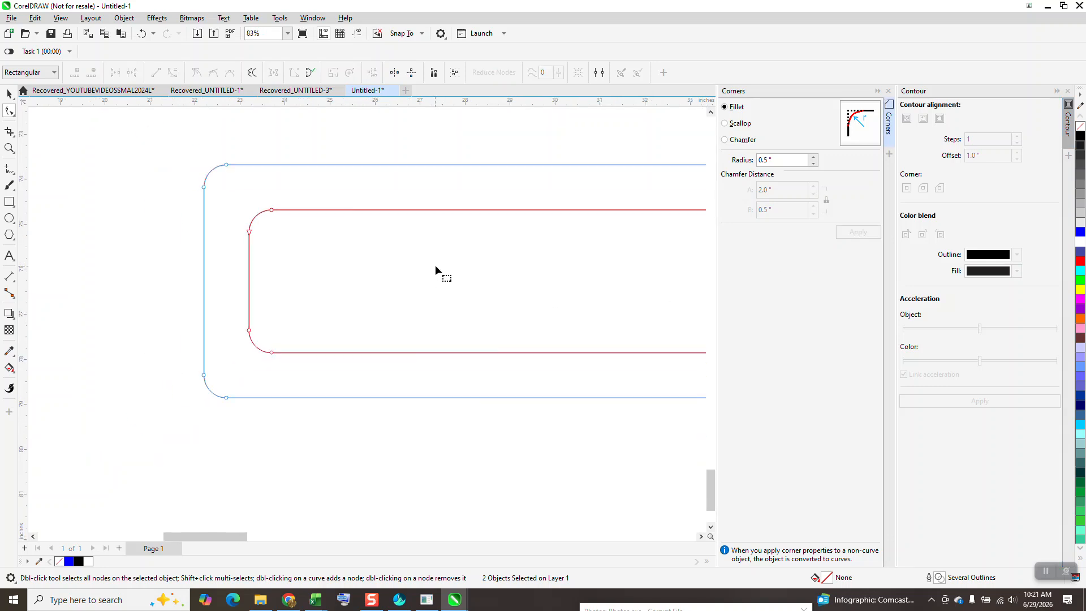
click(141, 34)
Step: Try a 1.0" fillet on the inner black outline's two end corners and undo it
text(1)
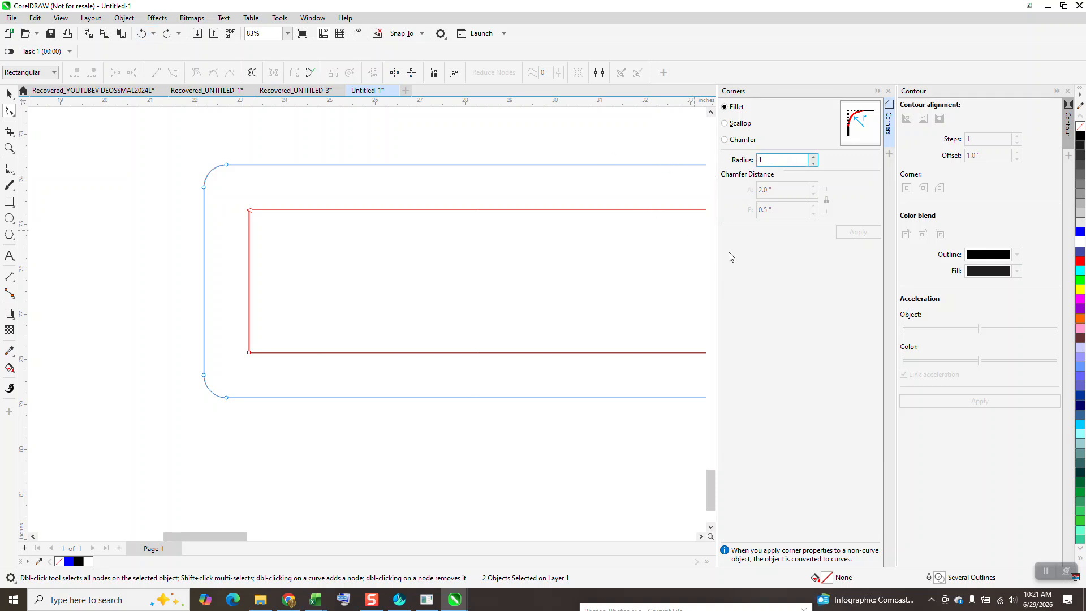
drag(243, 199, 284, 350)
click(857, 232)
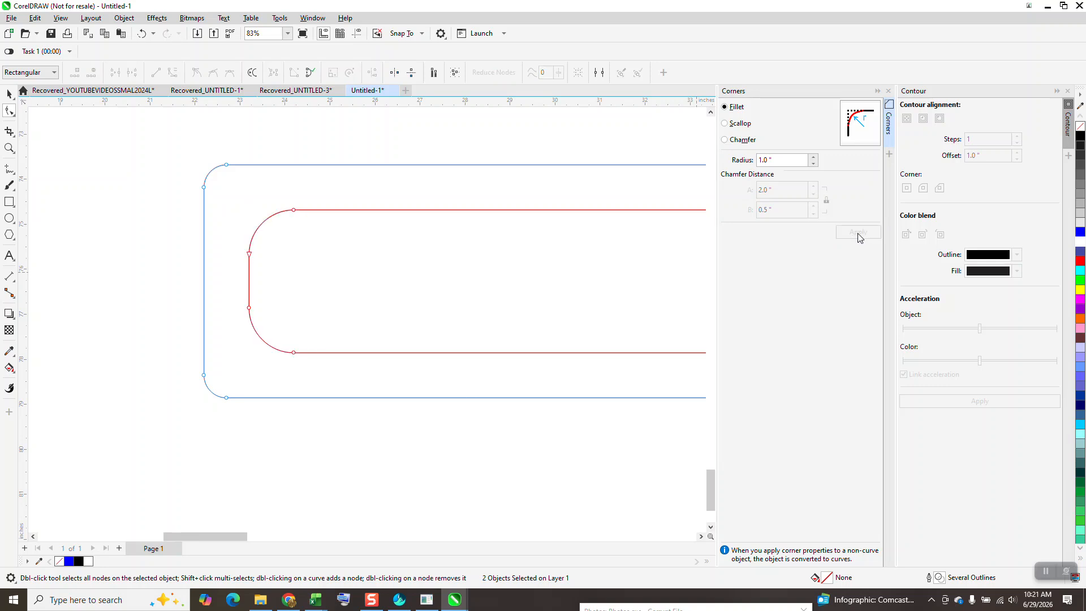
click(141, 34)
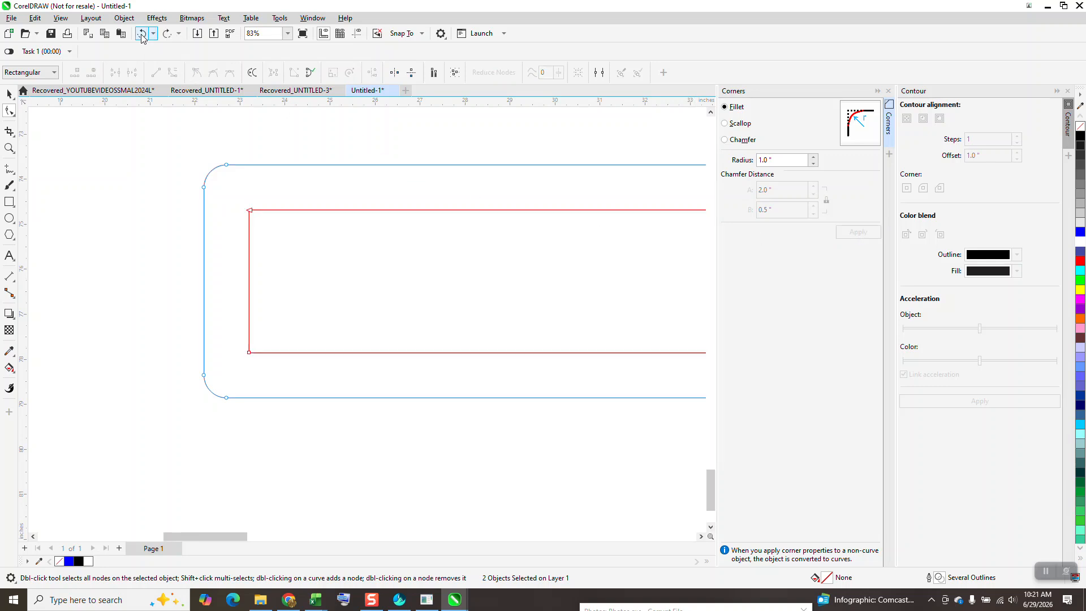
Step: Set the fillet radius to 0.5" and reapply the red outline's inside contour with 1 step and a 1.0" offset
click(237, 165)
drag(233, 182, 260, 342)
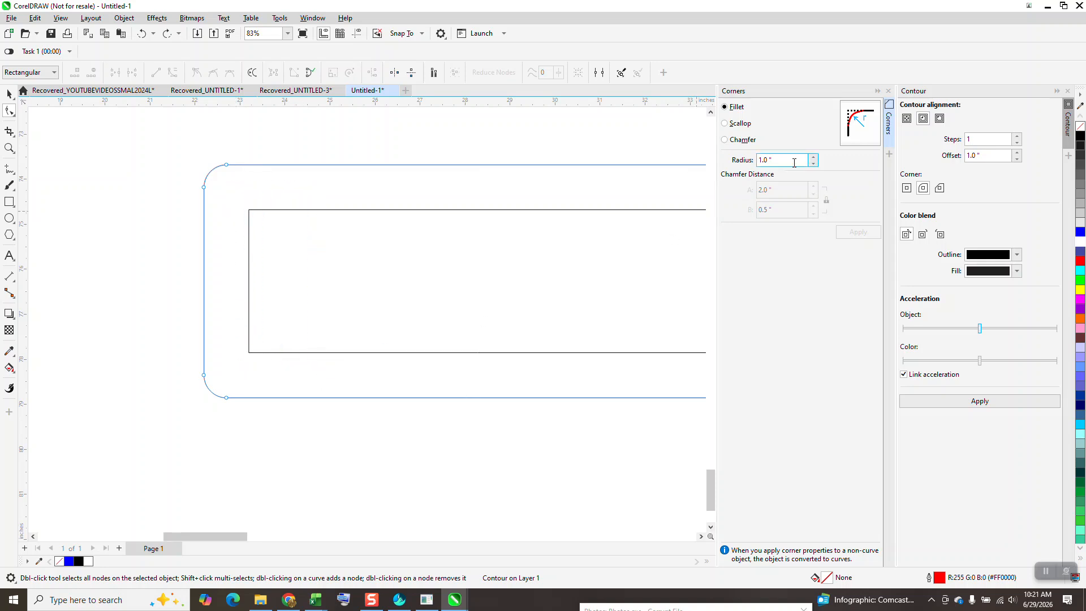
text(.5)
click(987, 402)
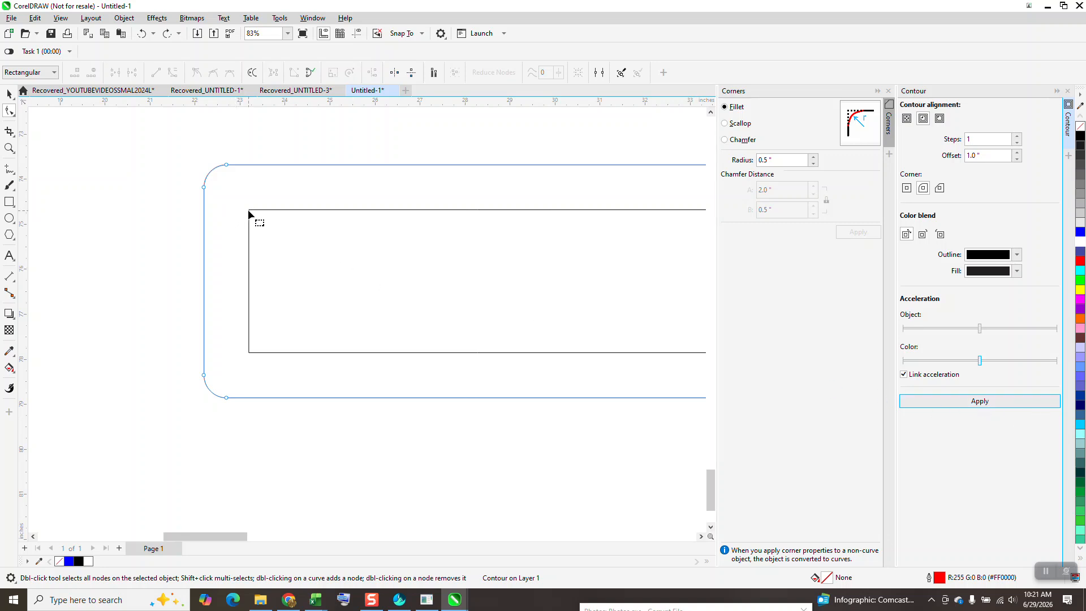
key(space)
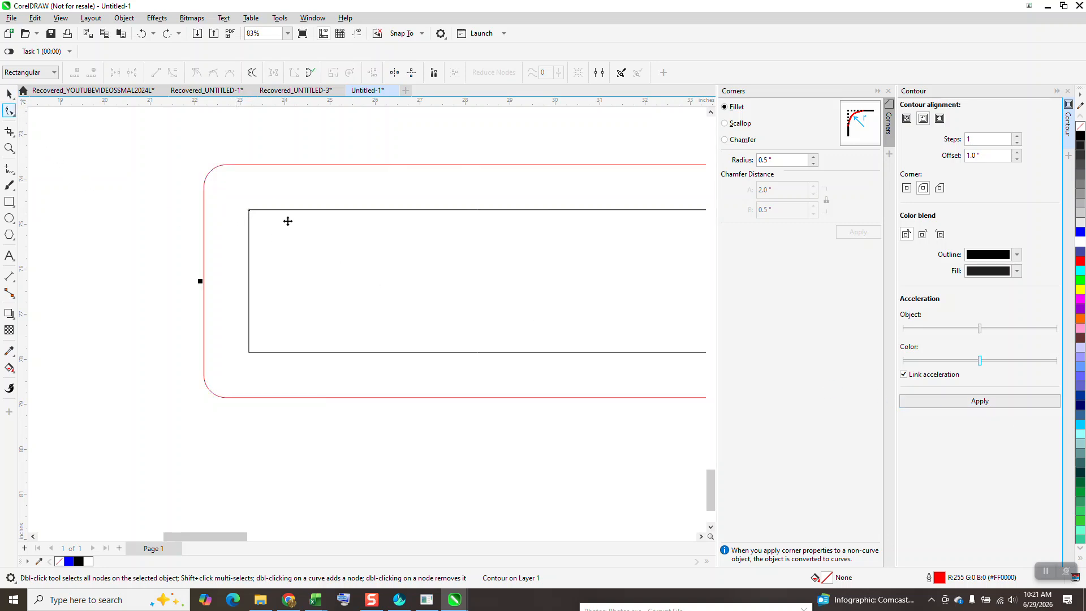
key(space)
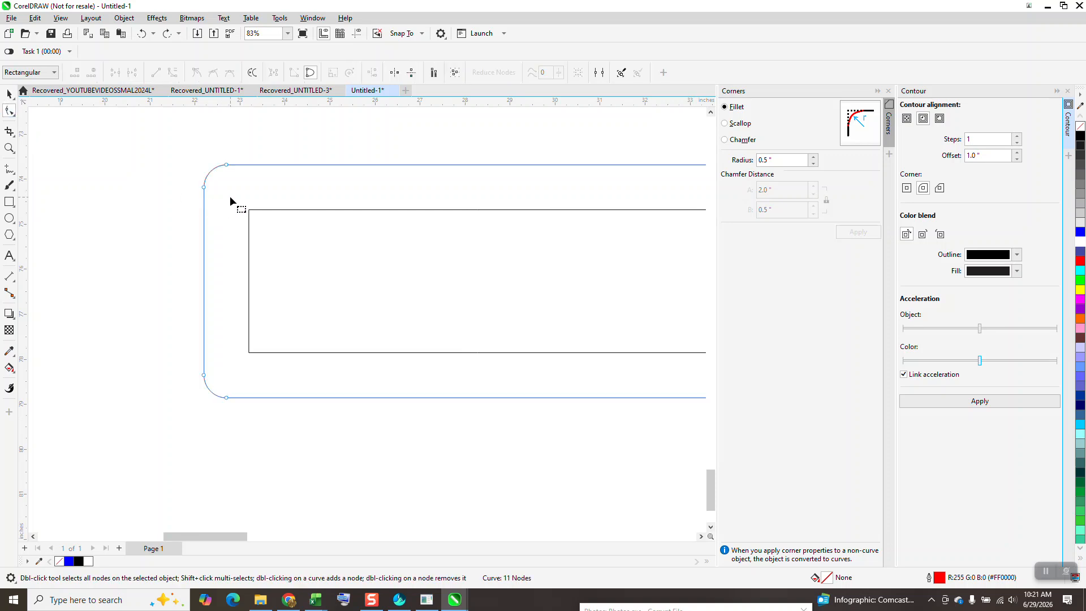
click(252, 210)
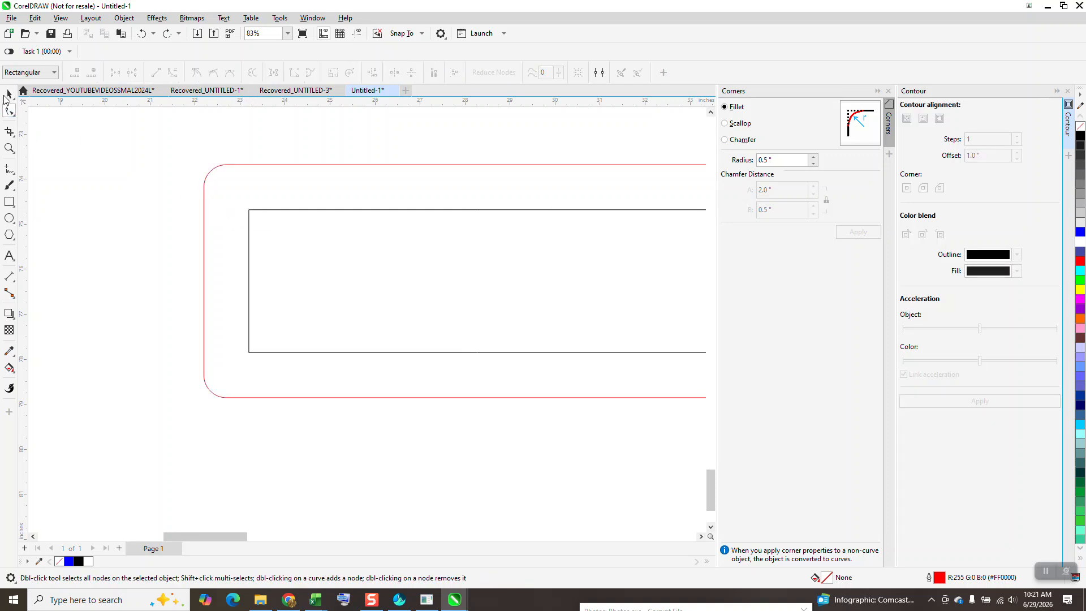
Step: Break the inside contour apart from the red outline to get an independent black curve
key(space)
scroll(264, 239, down, 3)
click(299, 226)
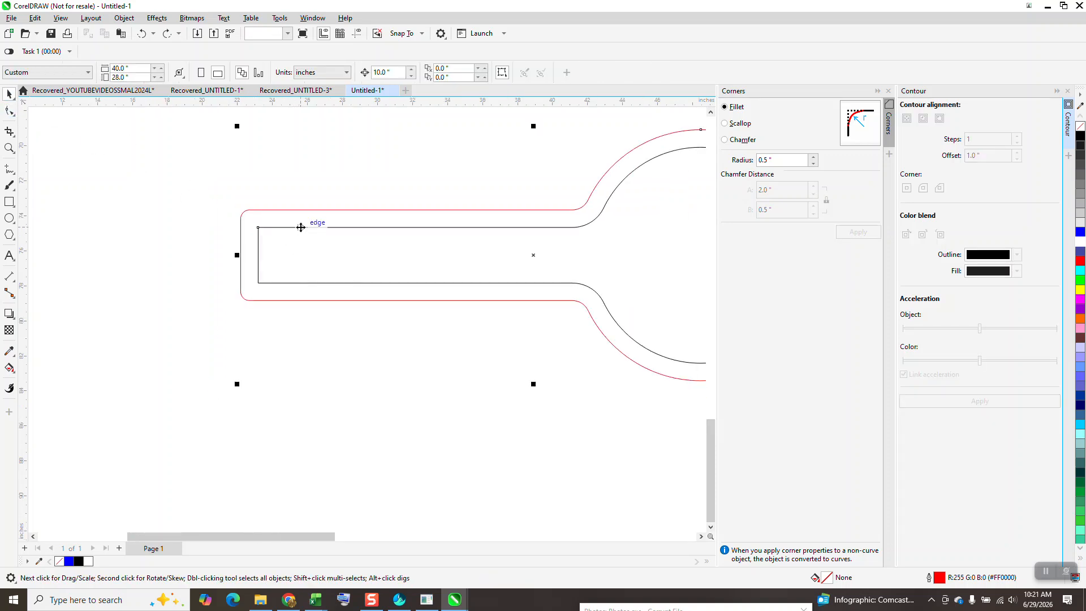
click(123, 18)
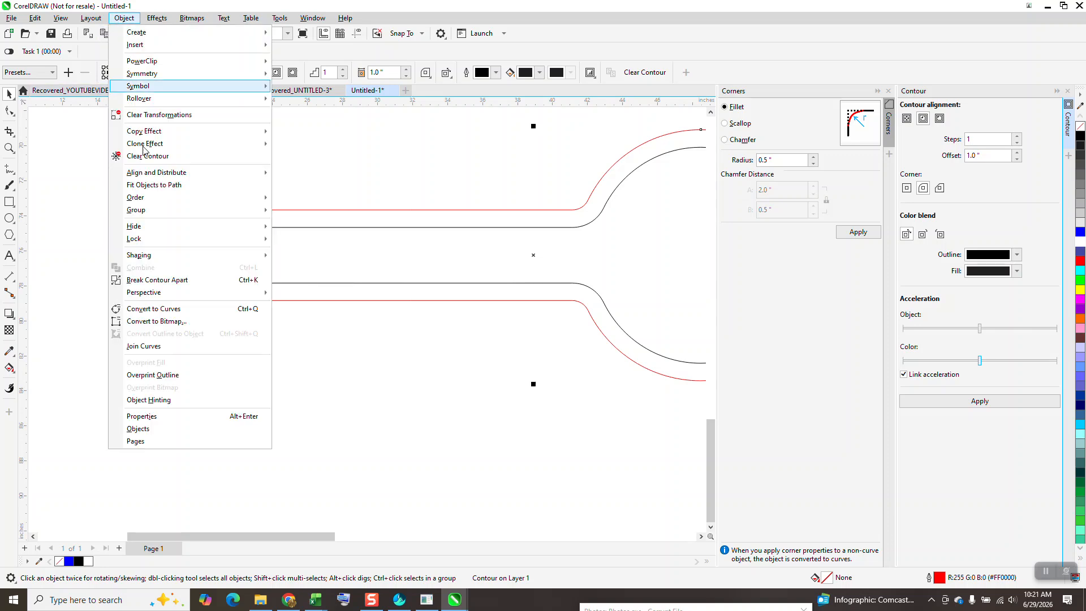
click(164, 281)
Step: Fillet the inner black outline's two end corners with a 0.5" radius
click(6, 110)
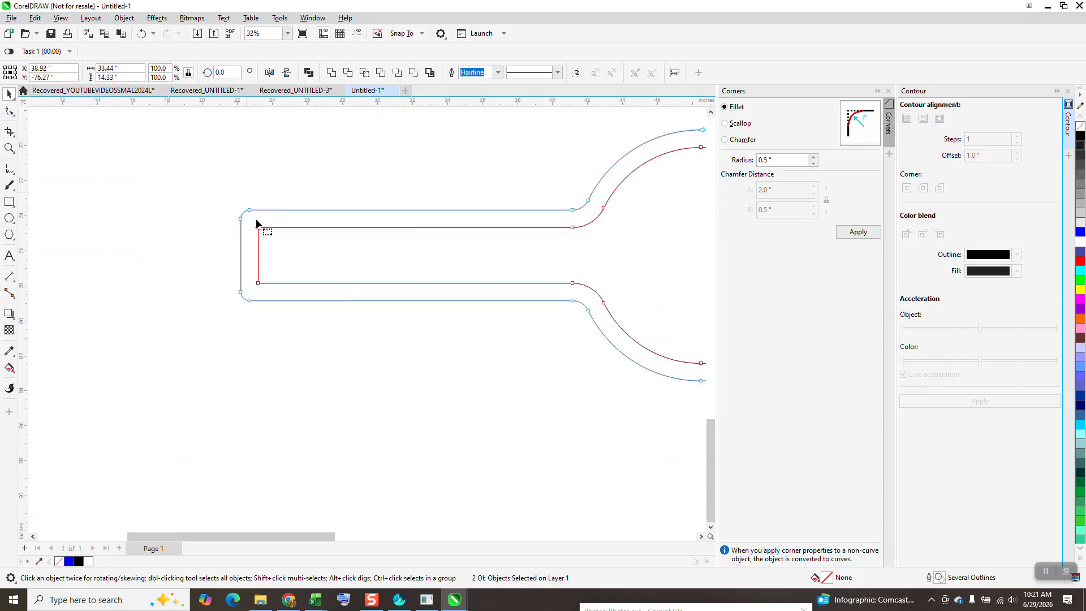
drag(285, 291, 286, 291)
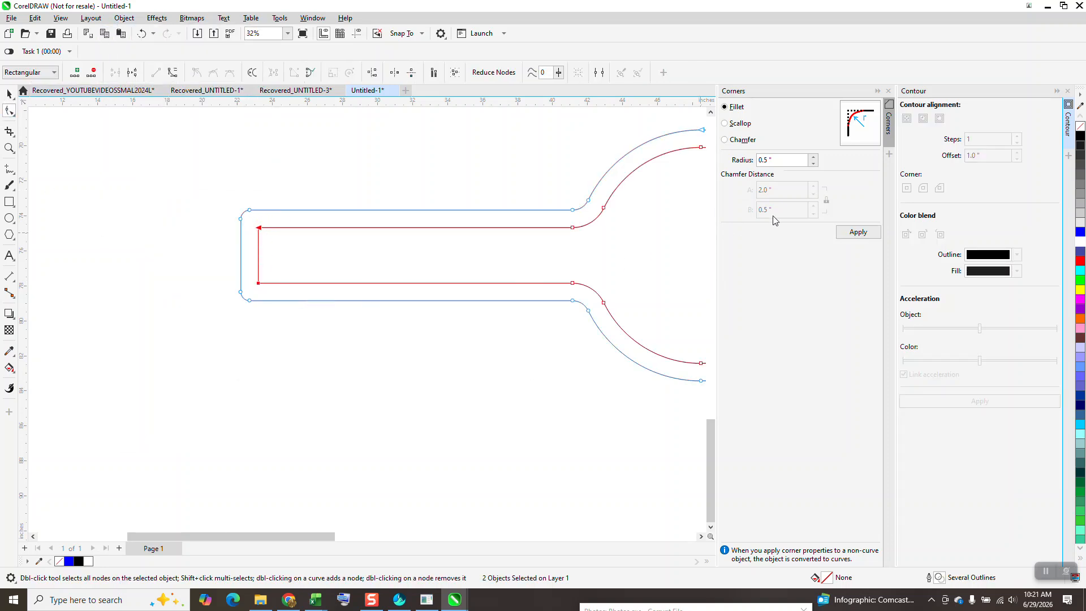
click(858, 232)
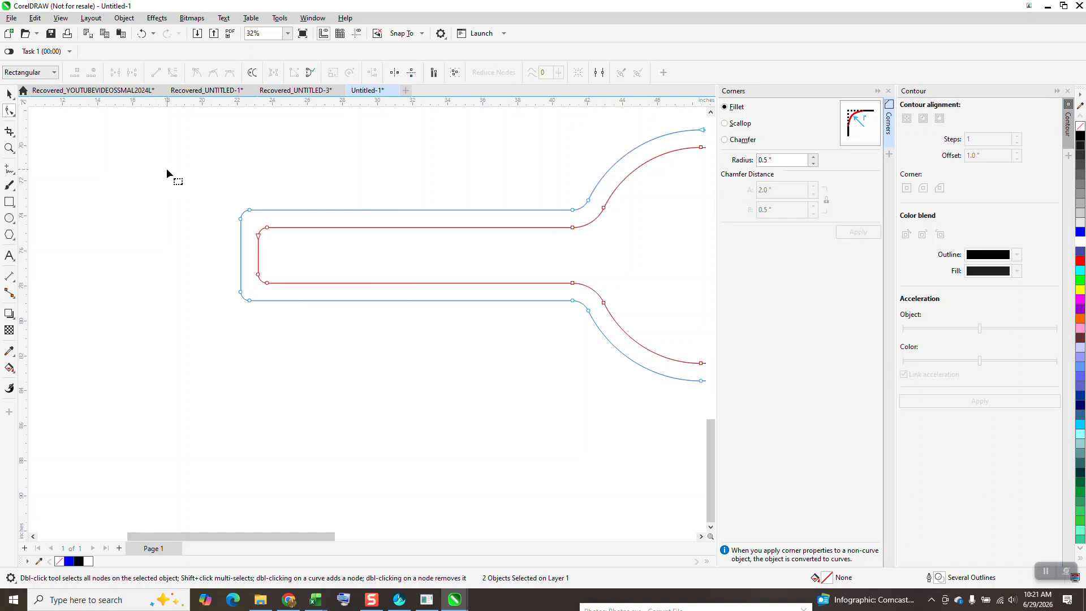
Step: Try a 0.5" fillet on the outer red outline's already rounded end corners and undo it
click(9, 148)
drag(223, 188, 364, 328)
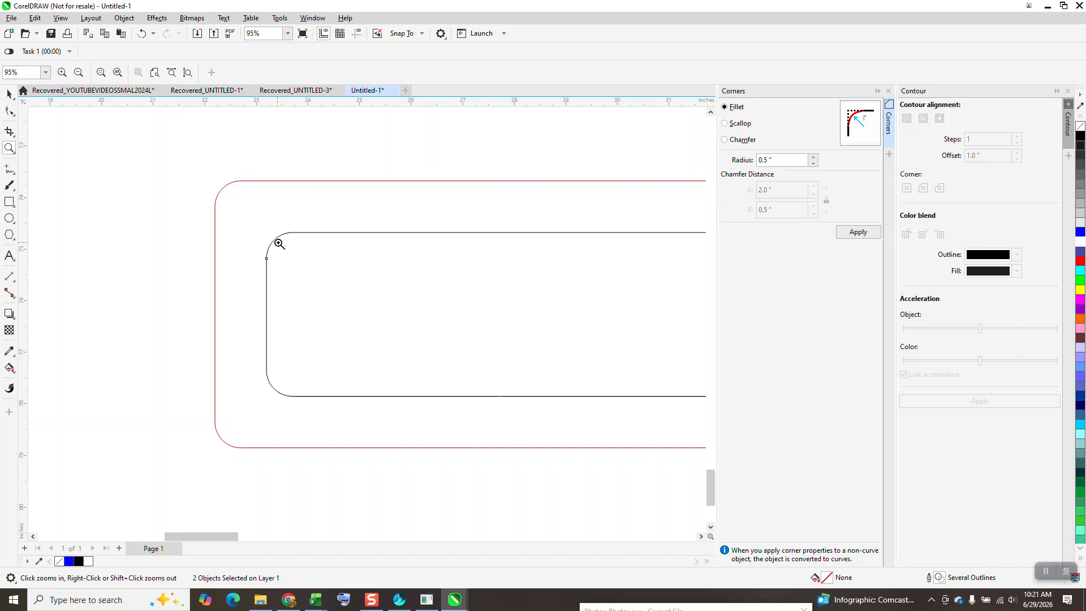
click(11, 96)
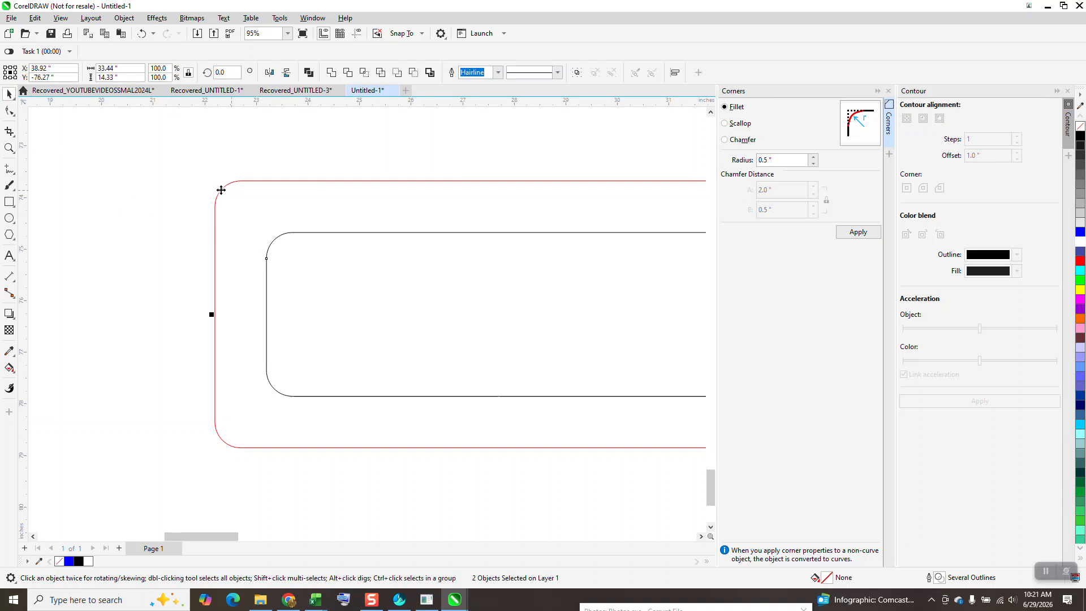
key(F10)
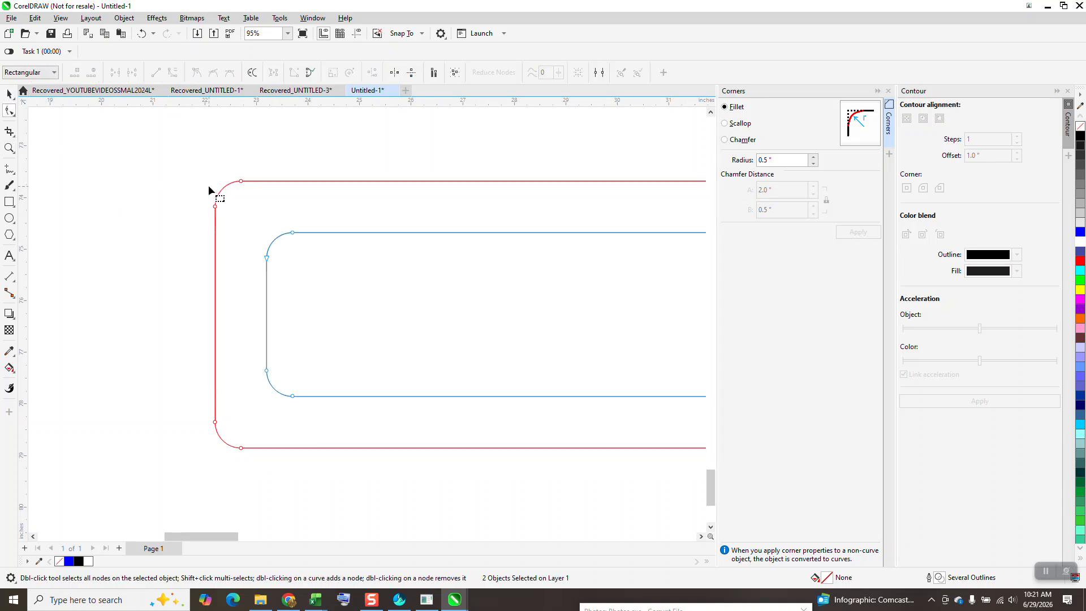
drag(188, 152, 255, 452)
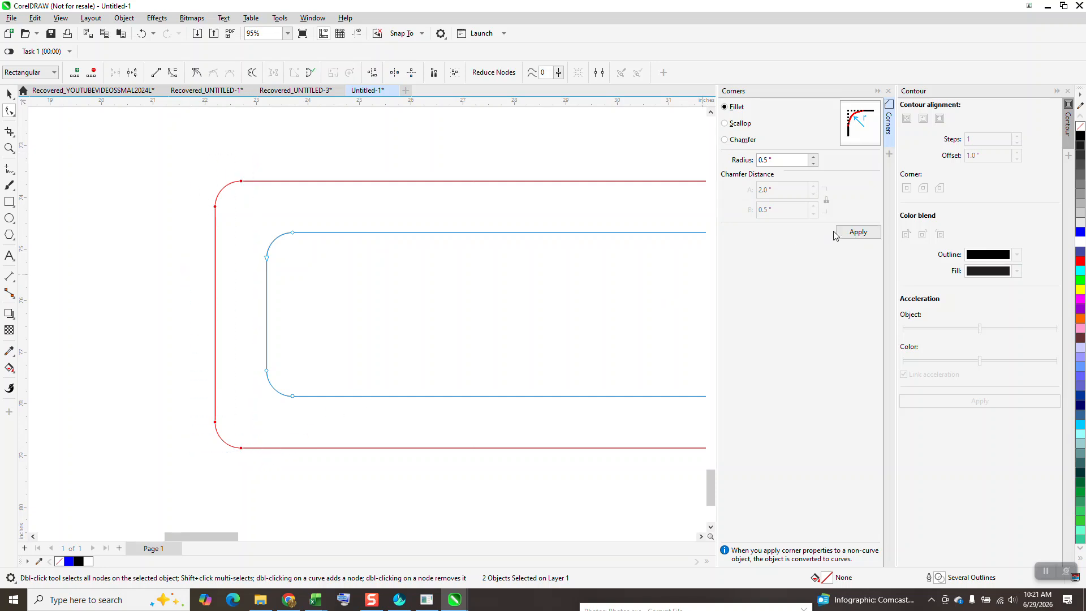
click(857, 232)
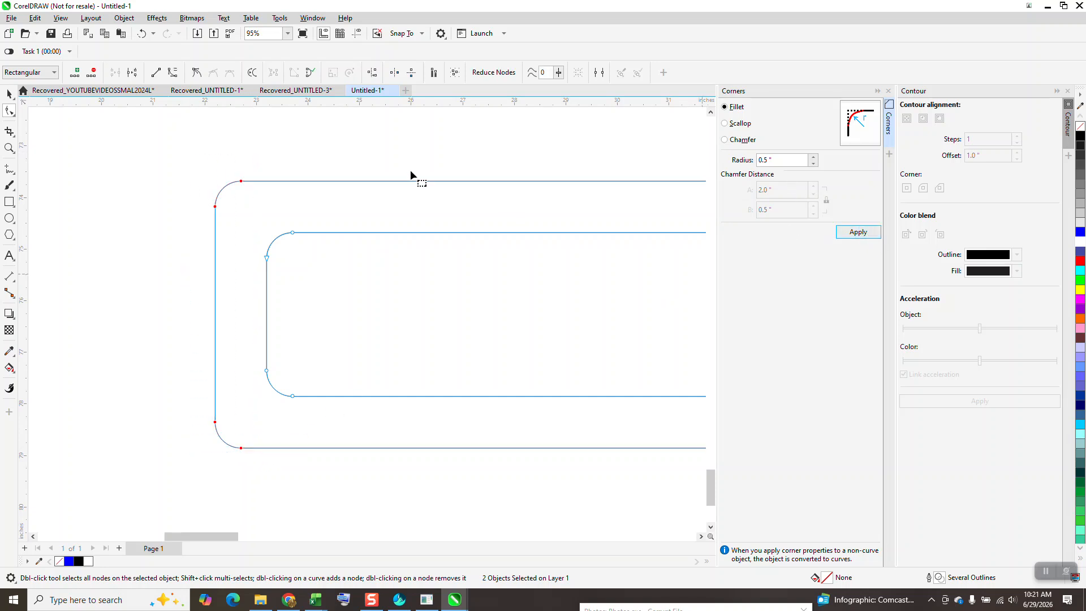
click(142, 33)
Step: Try a 2.0" fillet on the outer red outline's already rounded end corners and undo it
click(783, 160)
text(2)
click(858, 235)
click(141, 33)
scroll(186, 252, down, 3)
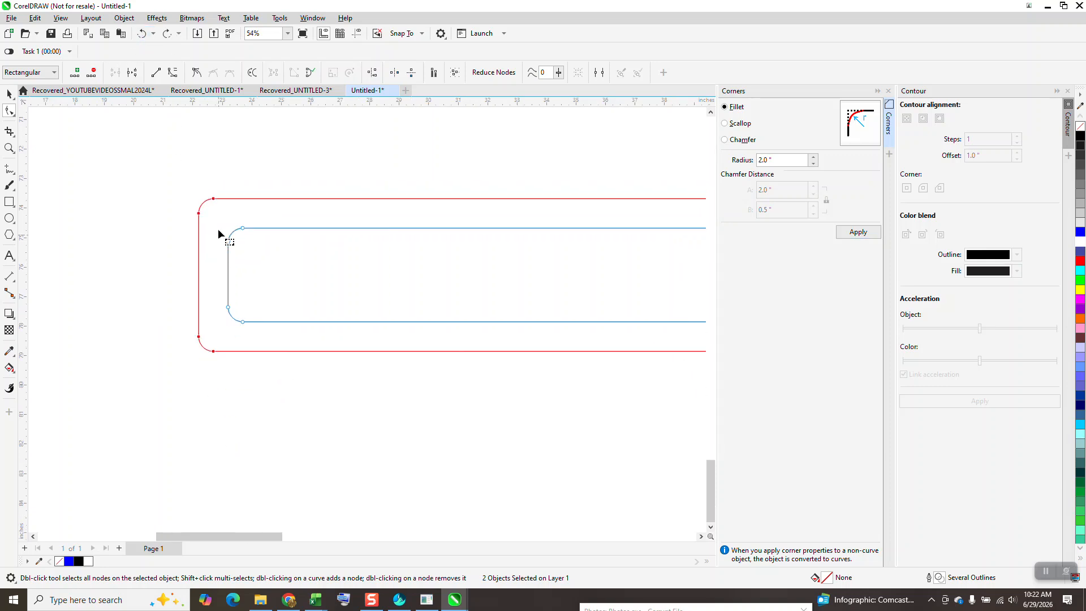
scroll(164, 240, down, 4)
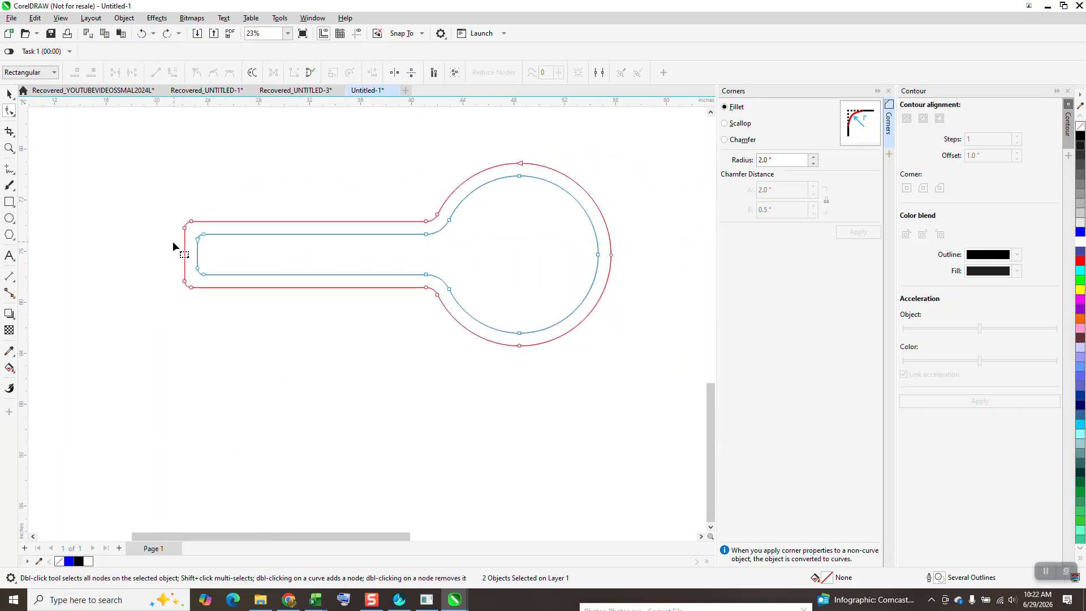
scroll(36, 156, down, 1)
click(4, 148)
drag(293, 186, 515, 334)
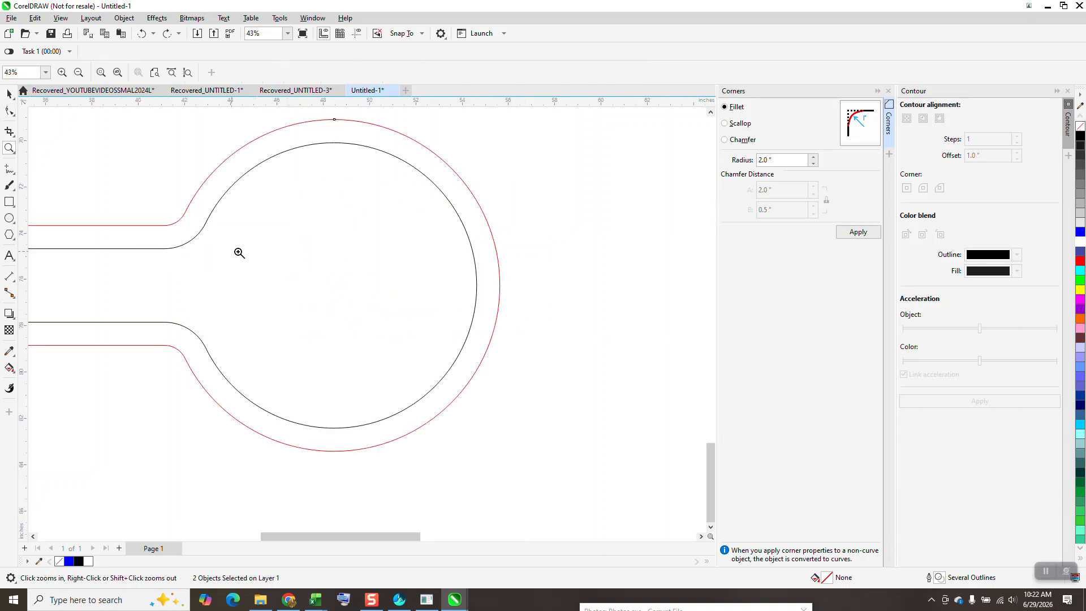
scroll(419, 286, down, 3)
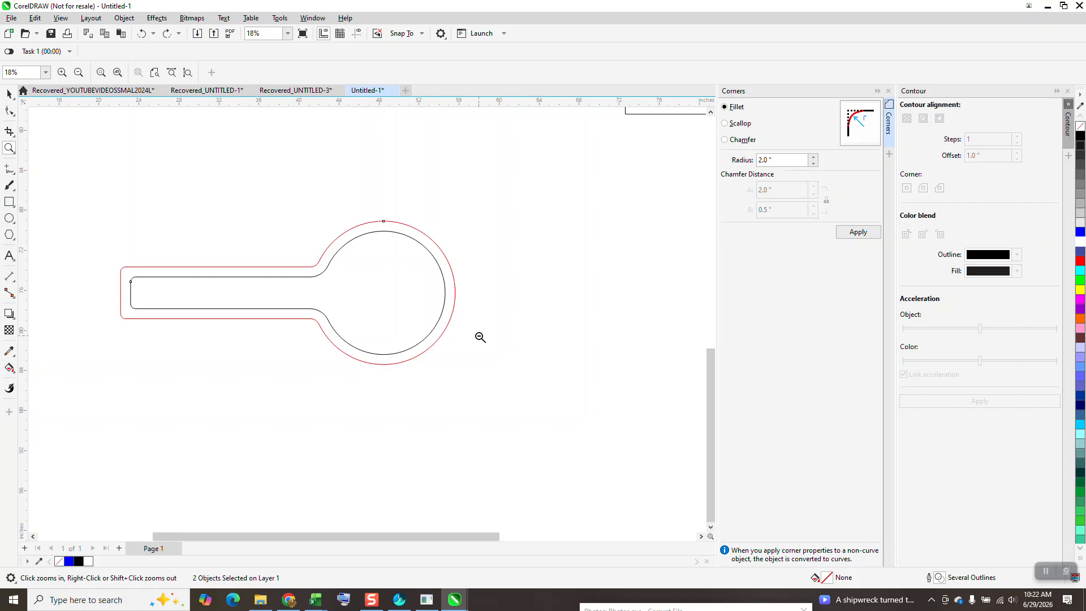